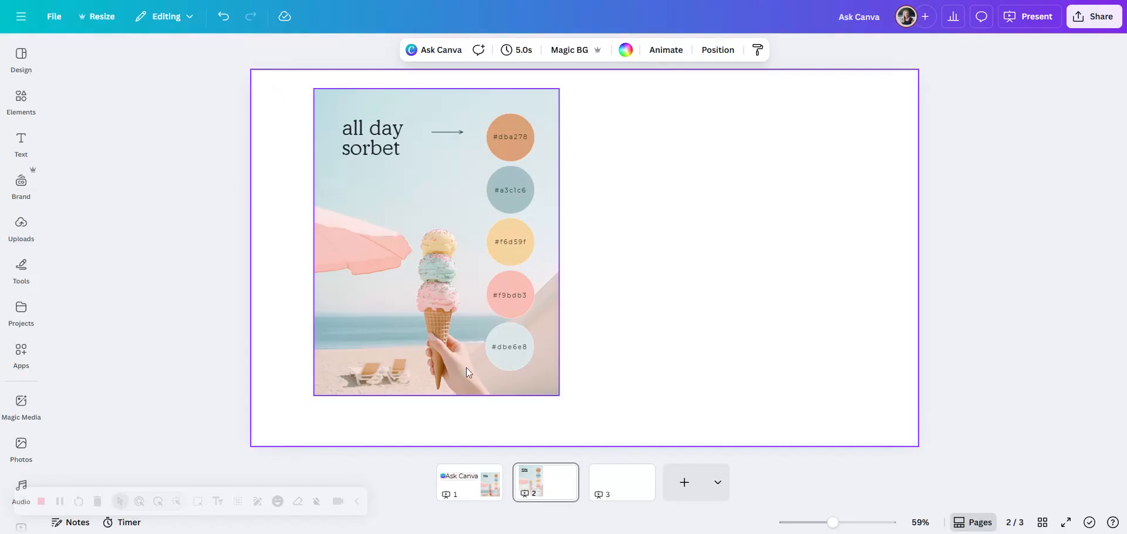
Step: Ask Canva to suggest improvements for the ice cream image on page 2
{"action": "left_click", "coordinate": [401, 238]}
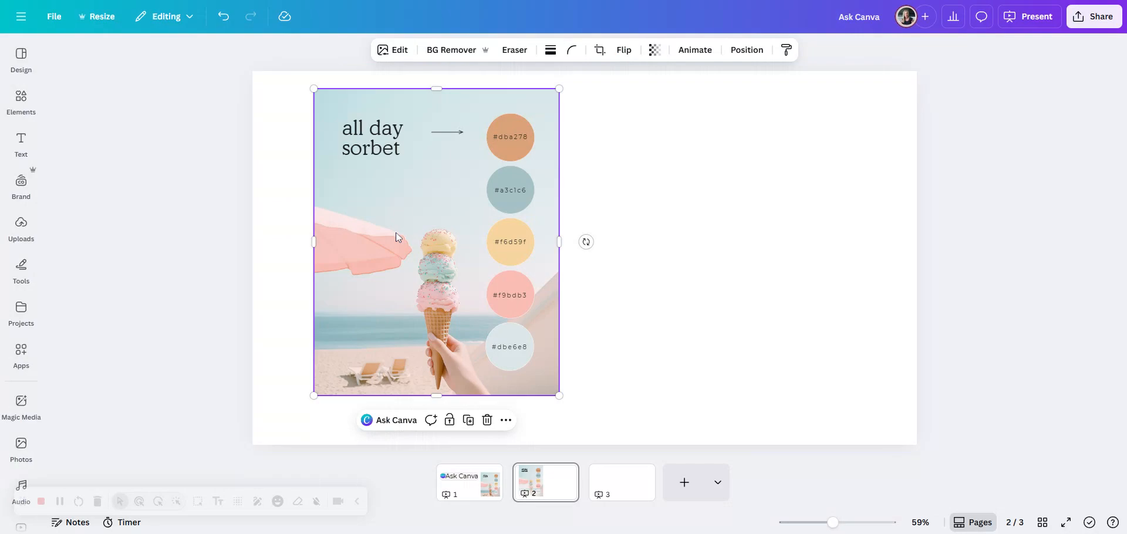
{"action": "left_click", "coordinate": [393, 420]}
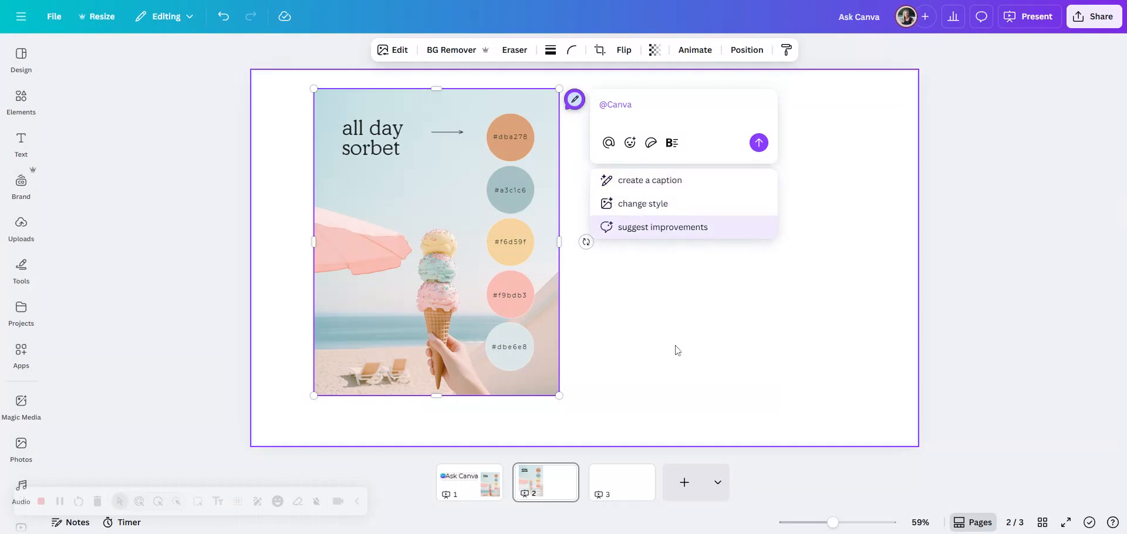
{"action": "left_click", "coordinate": [668, 233]}
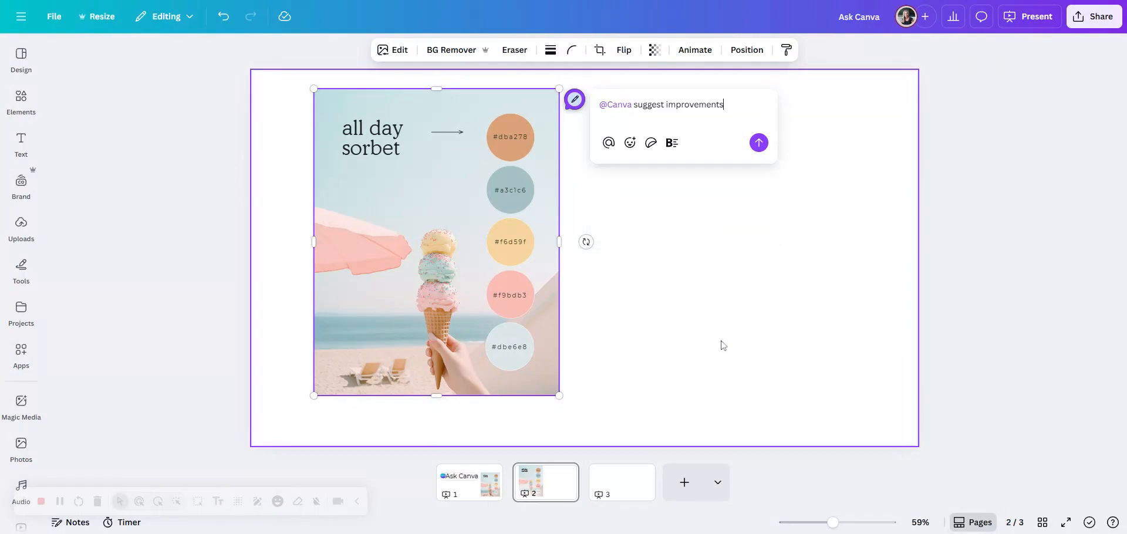
{"action": "left_click", "coordinate": [758, 143]}
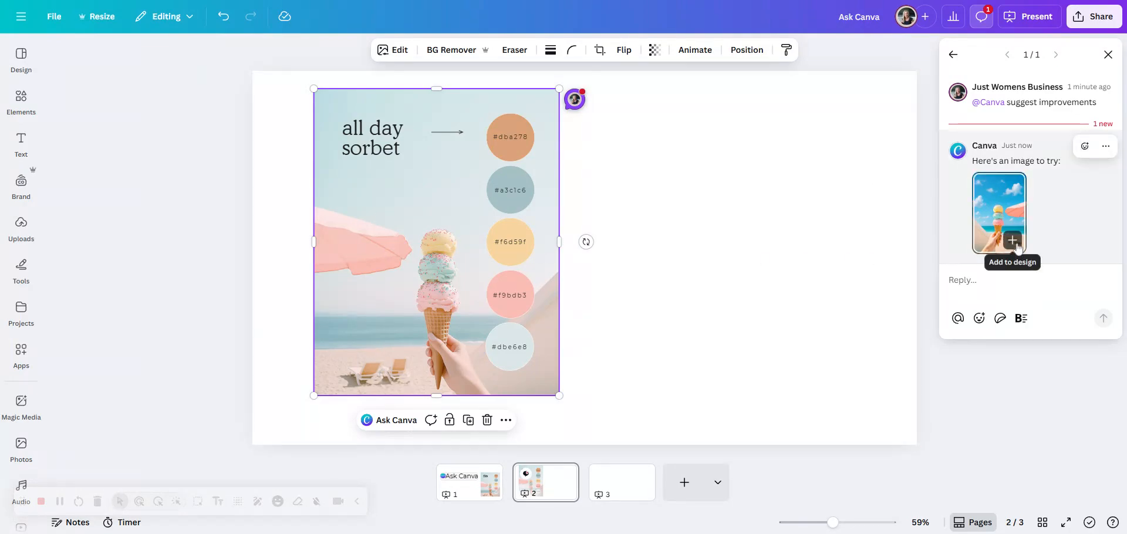
Step: Add the suggested blue-sky image to page 2 and enlarge it to about the original image's height
{"action": "left_click", "coordinate": [1017, 247]}
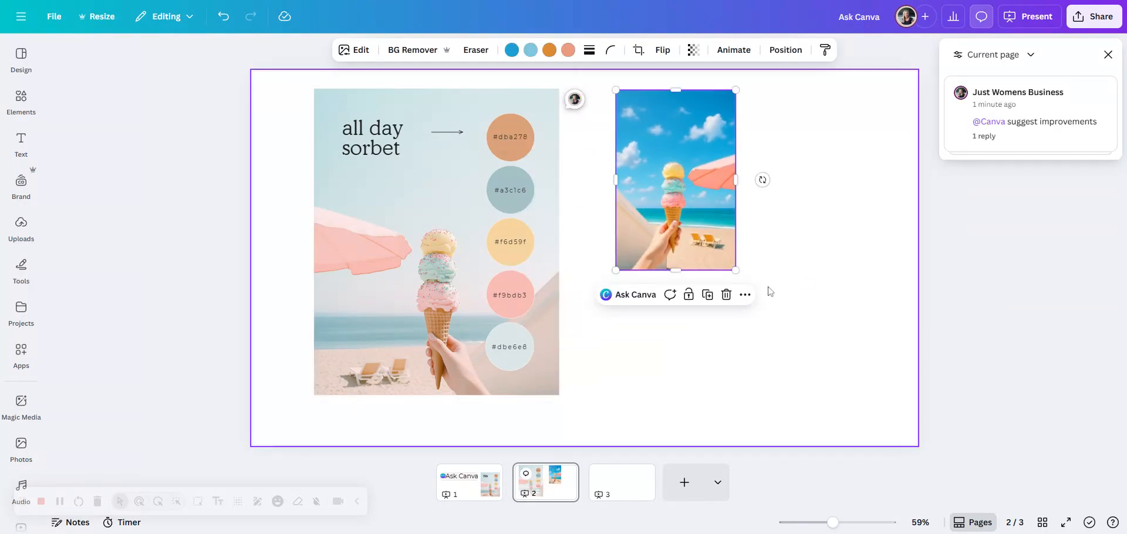
{"action": "left_click_drag", "start_coordinate": [736, 271], "coordinate": [834, 386]}
{"action": "left_click", "coordinate": [866, 411]}
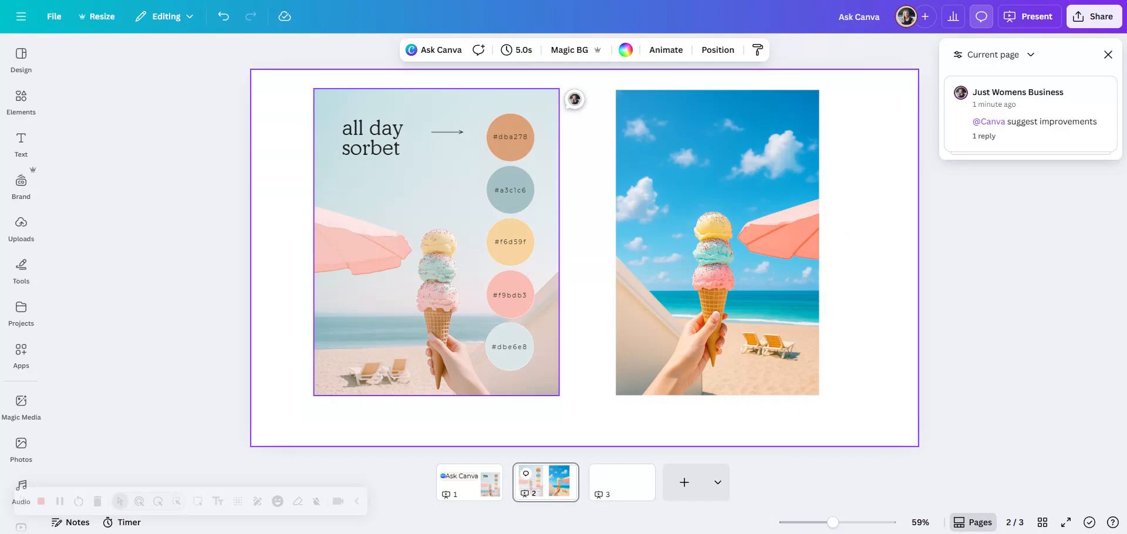
Step: Duplicate page 2 and delete the blue-sky image from the copy
{"action": "left_click", "coordinate": [563, 473]}
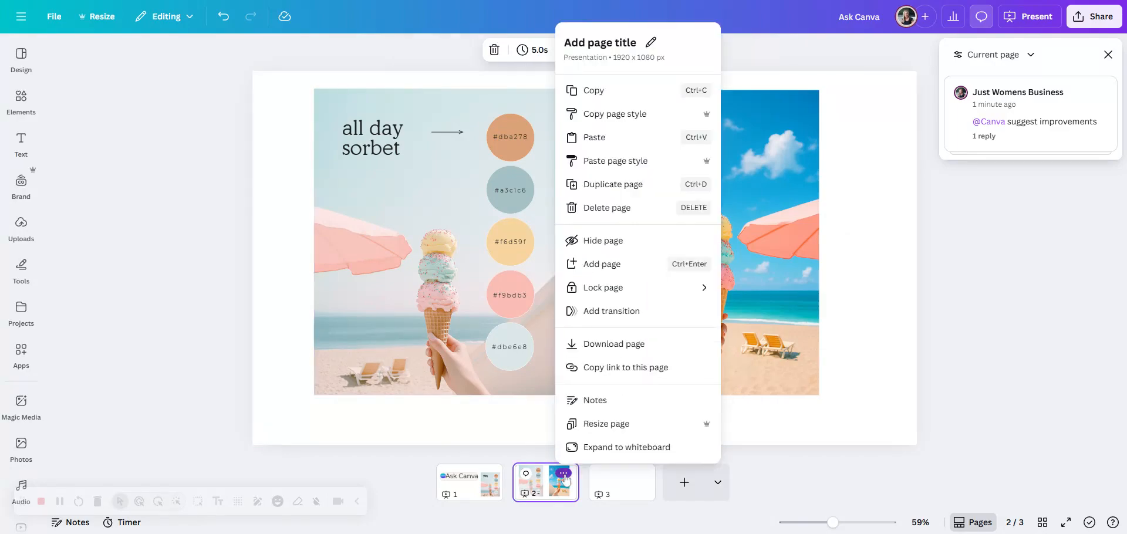
{"action": "left_click", "coordinate": [630, 184]}
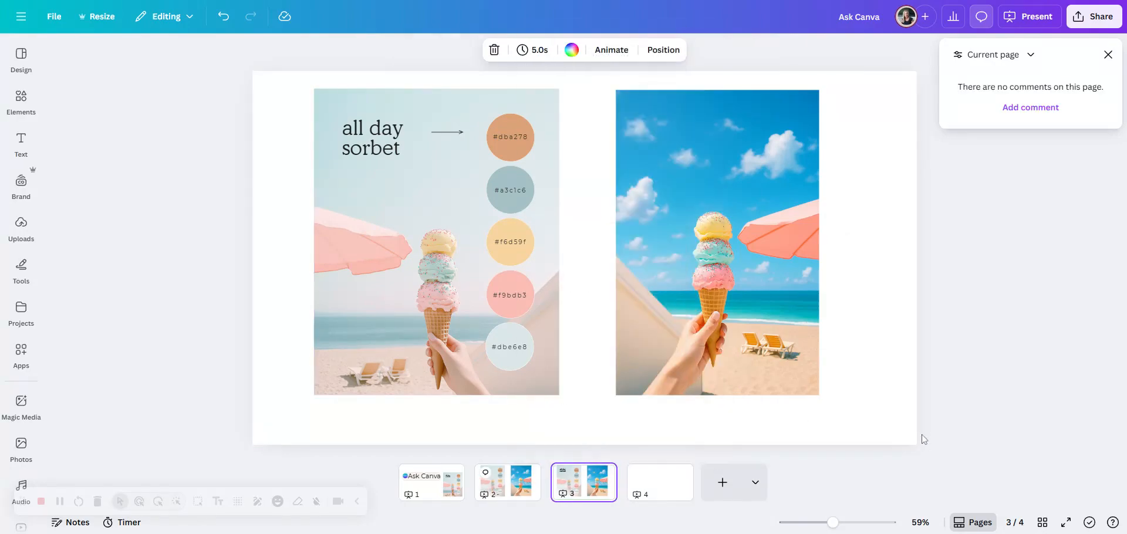
{"action": "left_click", "coordinate": [742, 291]}
{"action": "key", "text": "Delete"}
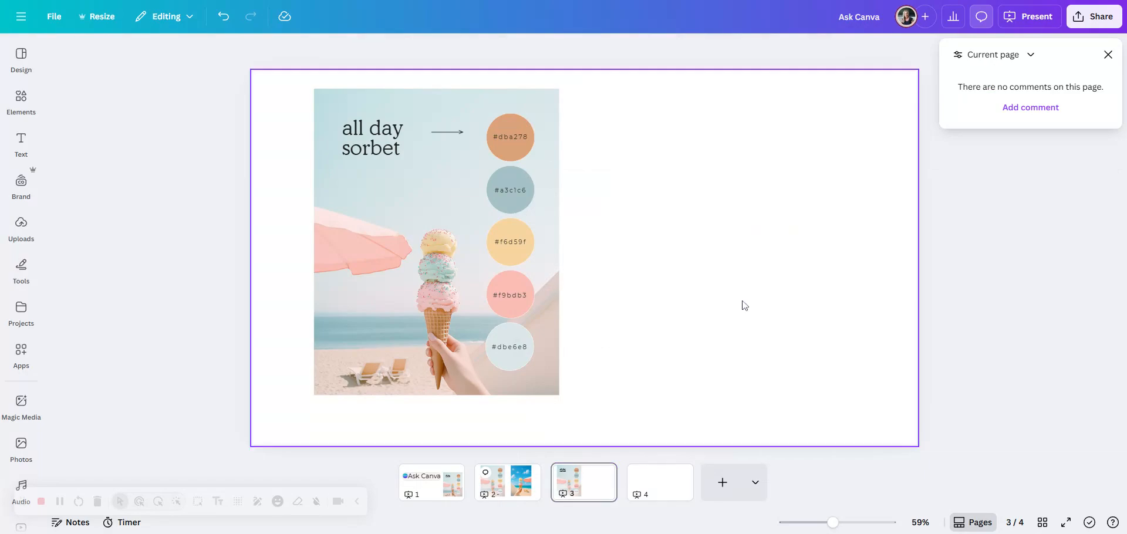
Step: Ask Canva to create a caption for the ice cream image on page 3, and return to the comment list
{"action": "left_click", "coordinate": [406, 104]}
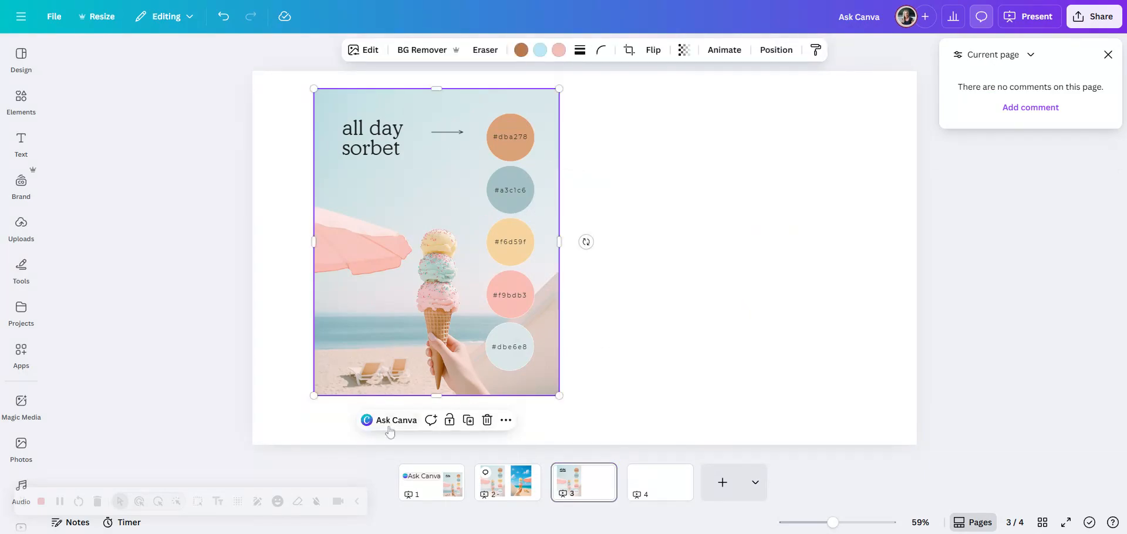
{"action": "left_click", "coordinate": [404, 421]}
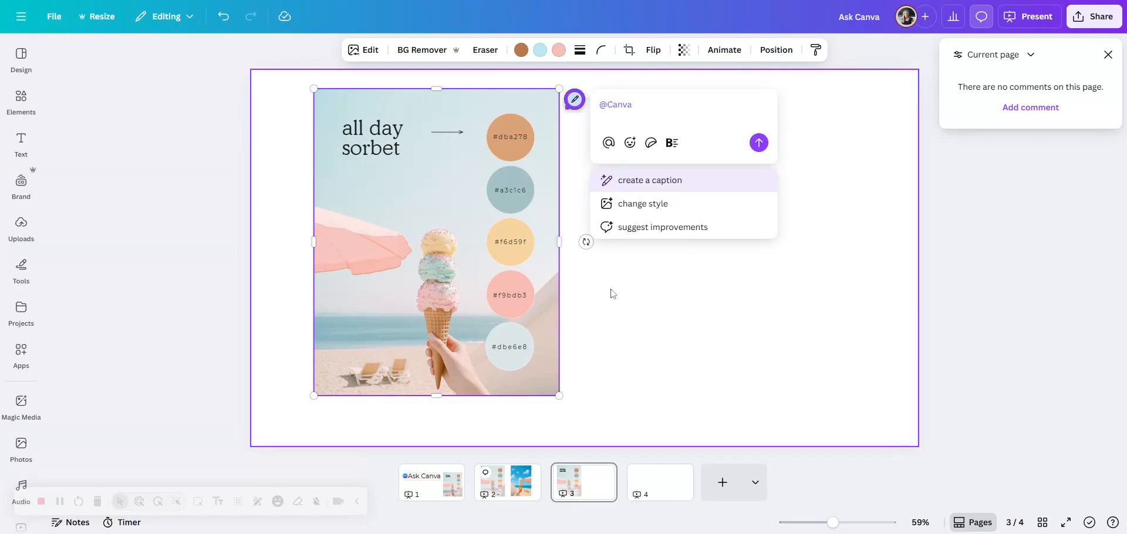
{"action": "left_click", "coordinate": [643, 186]}
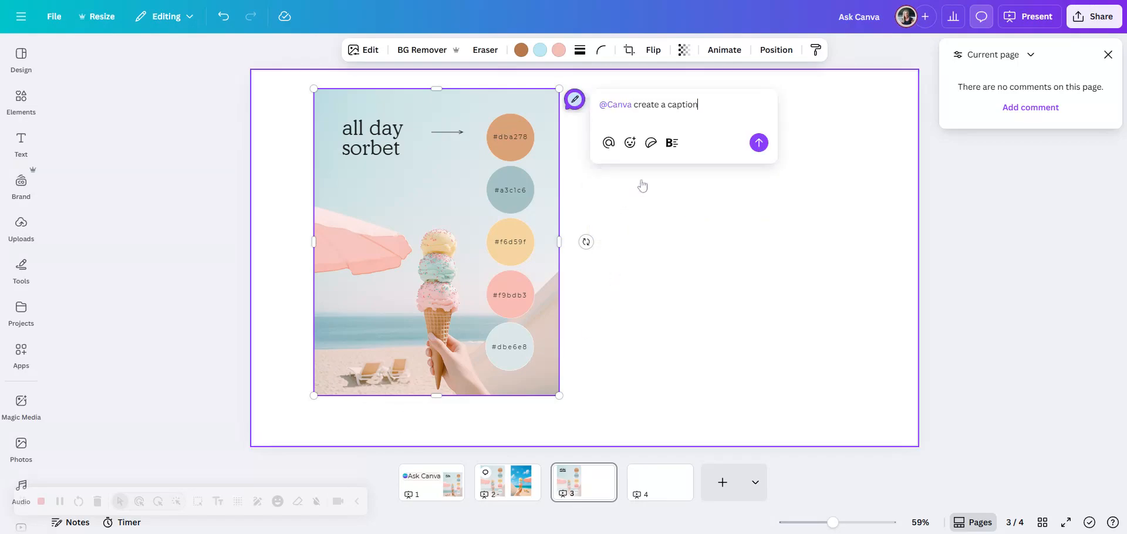
{"action": "left_click", "coordinate": [758, 143]}
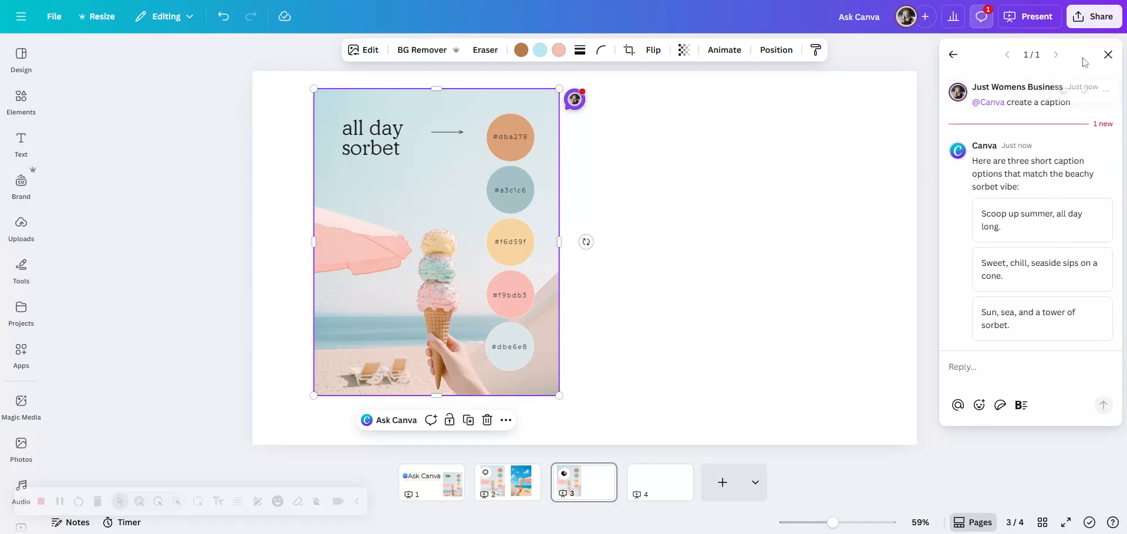
{"action": "left_click", "coordinate": [953, 54]}
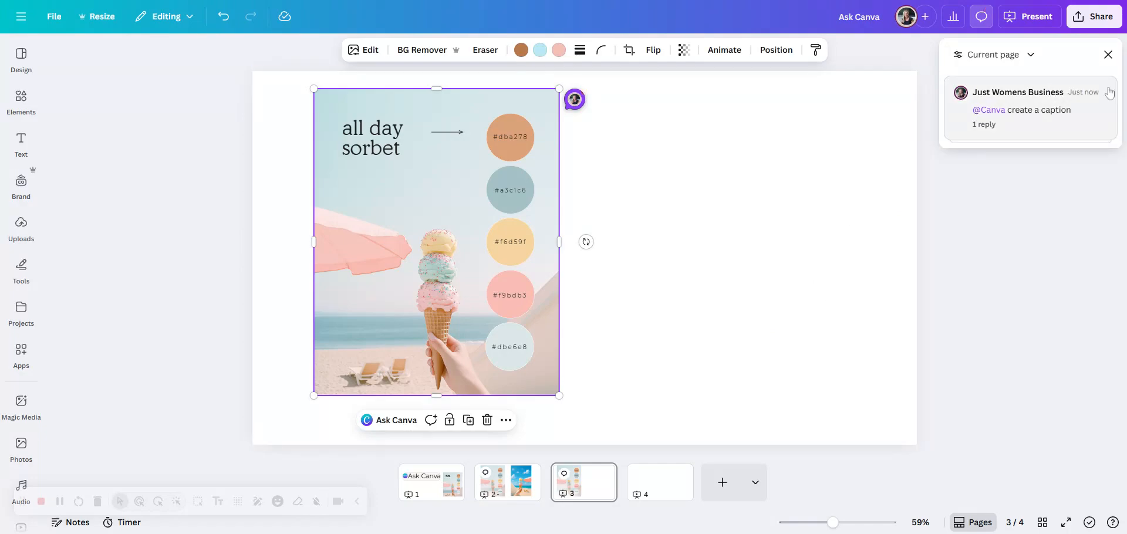
Step: Ask Canva to change the style of the ice cream image on page 3
{"action": "left_click", "coordinate": [394, 420]}
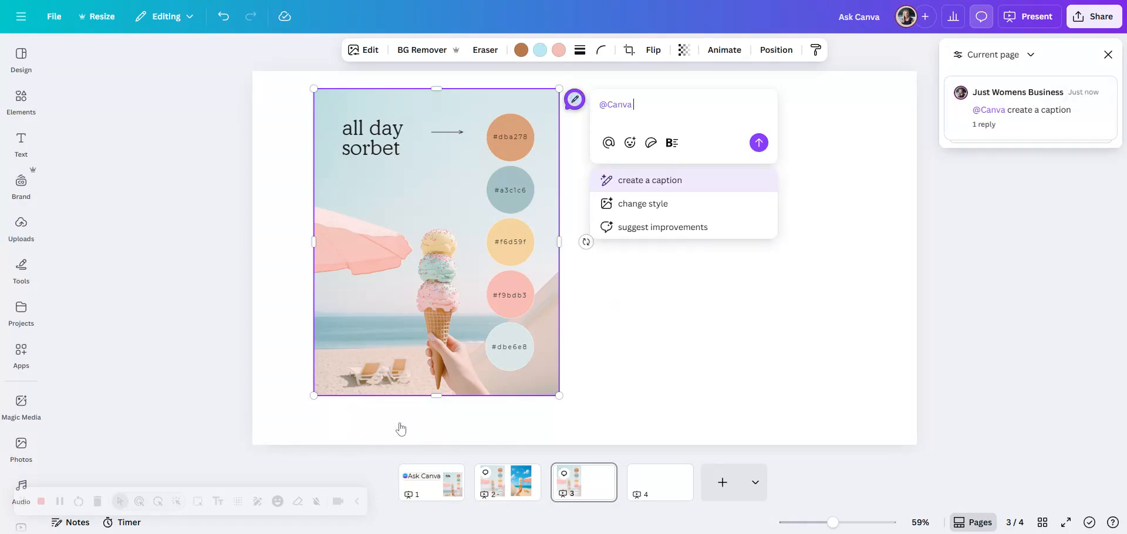
{"action": "left_click", "coordinate": [675, 205]}
{"action": "left_click", "coordinate": [759, 143]}
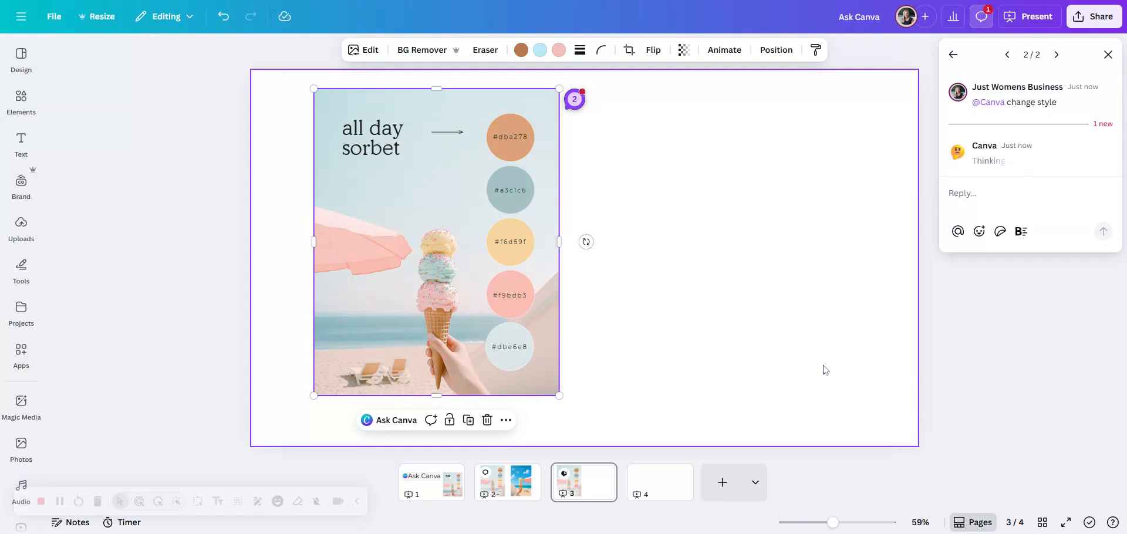
{"action": "left_click", "coordinate": [59, 502]}
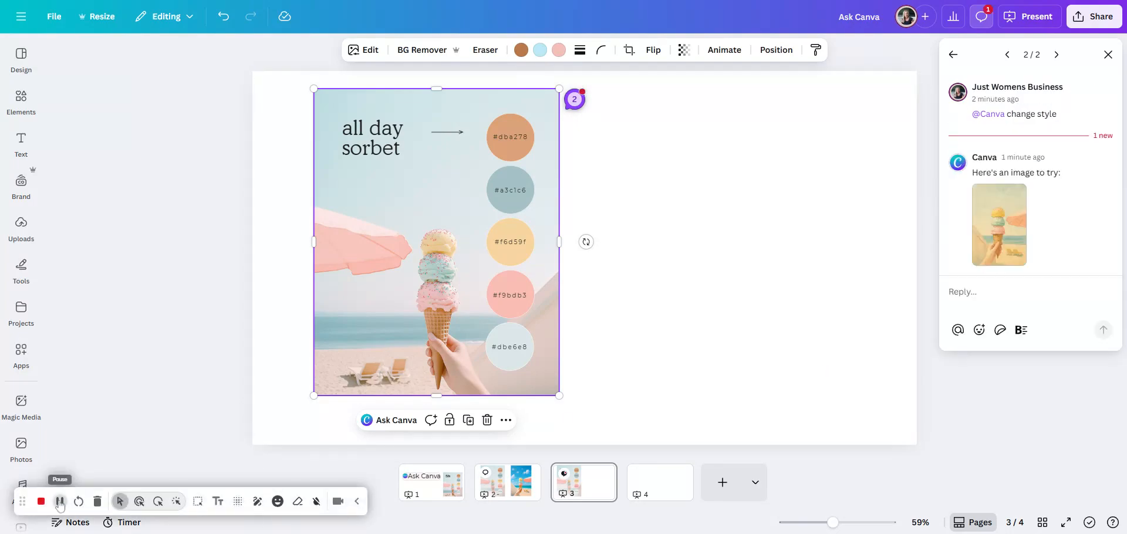
Step: Add the restyled image to page 3, place it beside the original and enlarge it to about the same height
{"action": "mouse_move", "coordinate": [988, 257]}
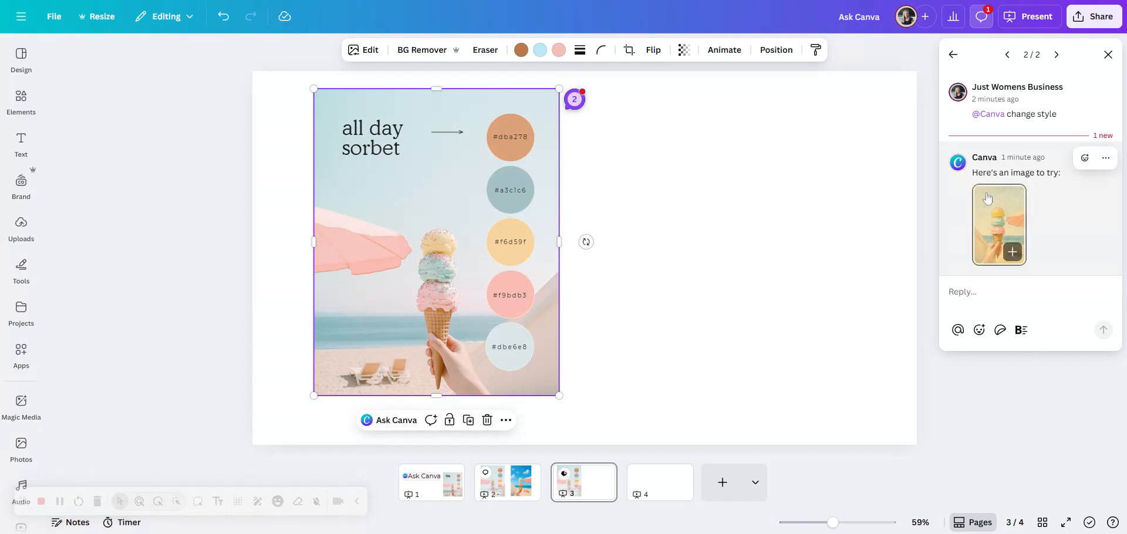
{"action": "left_click", "coordinate": [1011, 252]}
{"action": "left_click_drag", "start_coordinate": [617, 309], "coordinate": [688, 201]}
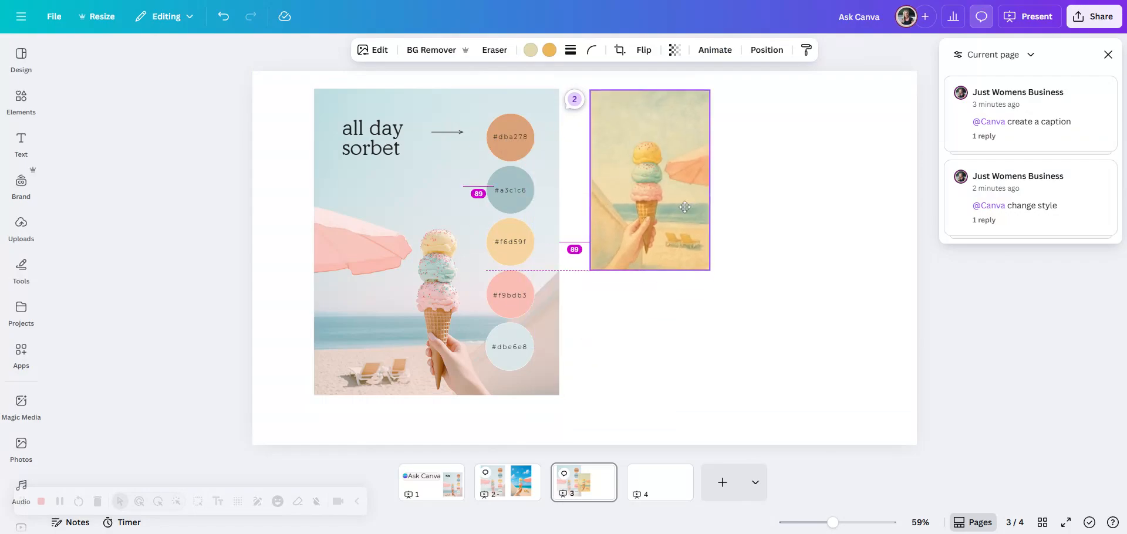
{"action": "left_click_drag", "start_coordinate": [710, 269], "coordinate": [812, 381]}
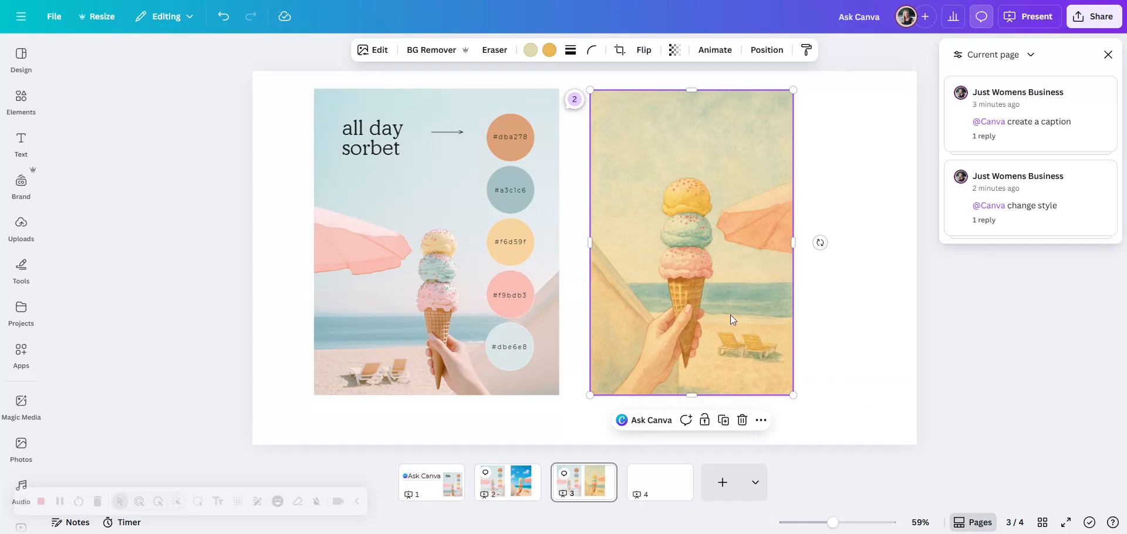
{"action": "left_click", "coordinate": [887, 386]}
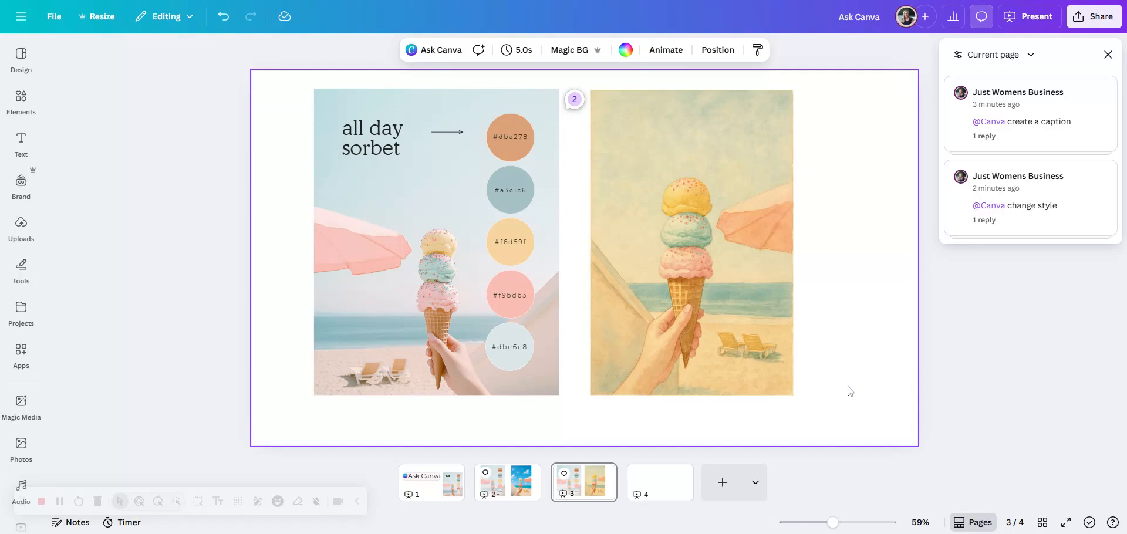
{"action": "left_click", "coordinate": [691, 371]}
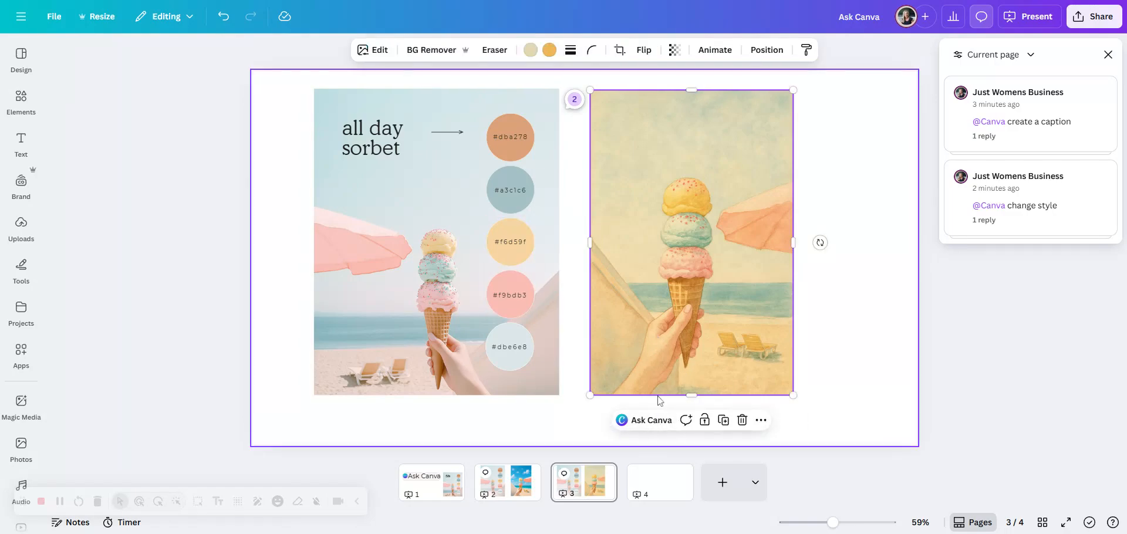
{"action": "left_click", "coordinate": [831, 384]}
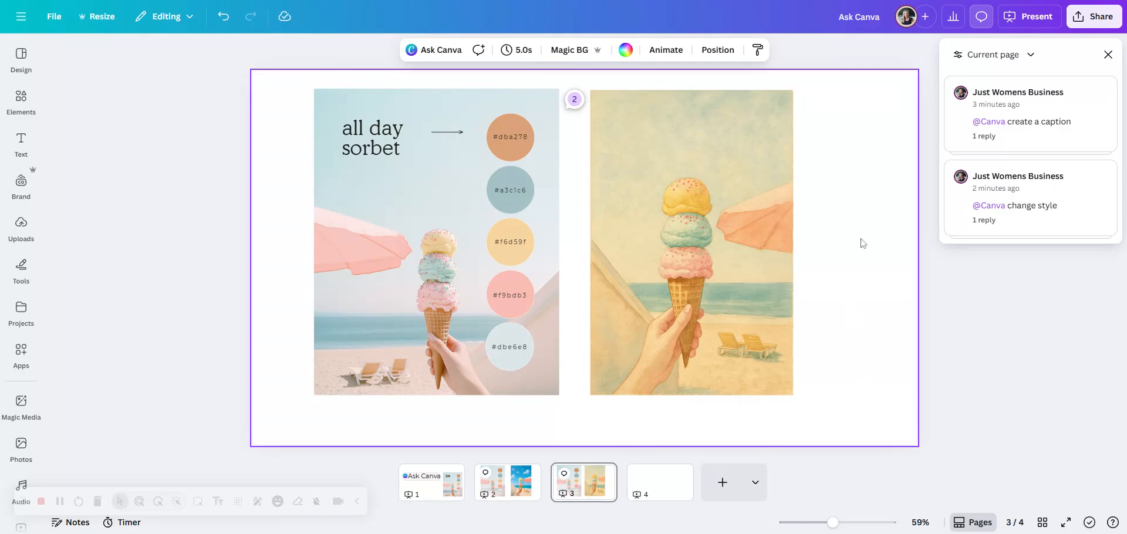
{"action": "left_click", "coordinate": [728, 326]}
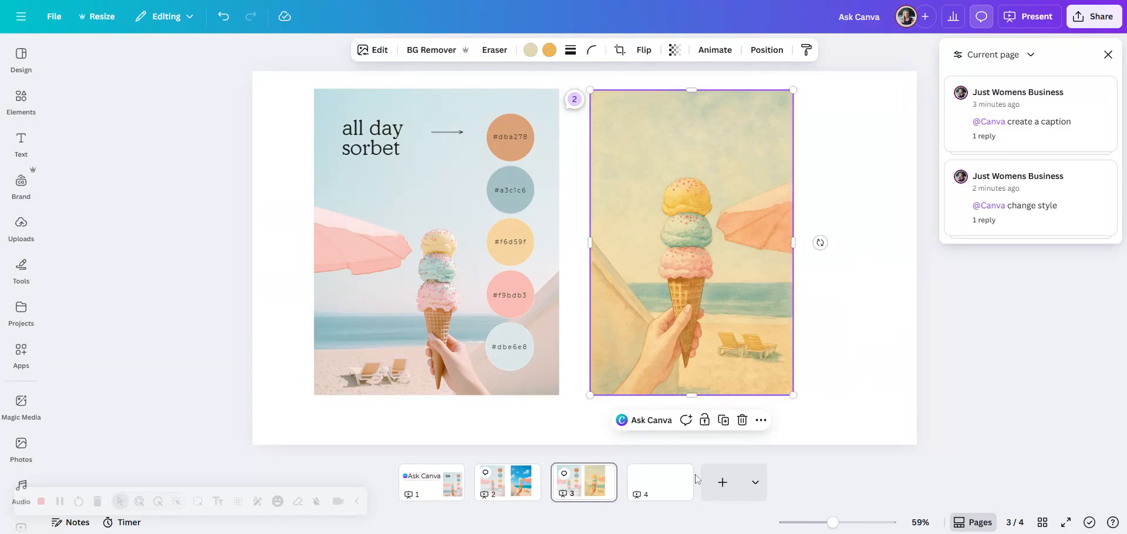
Step: Add a text box to the blank page 4, enlarge its text to size 38.3 and place it in the page's upper middle
{"action": "left_click", "coordinate": [681, 463]}
{"action": "key", "text": "t"}
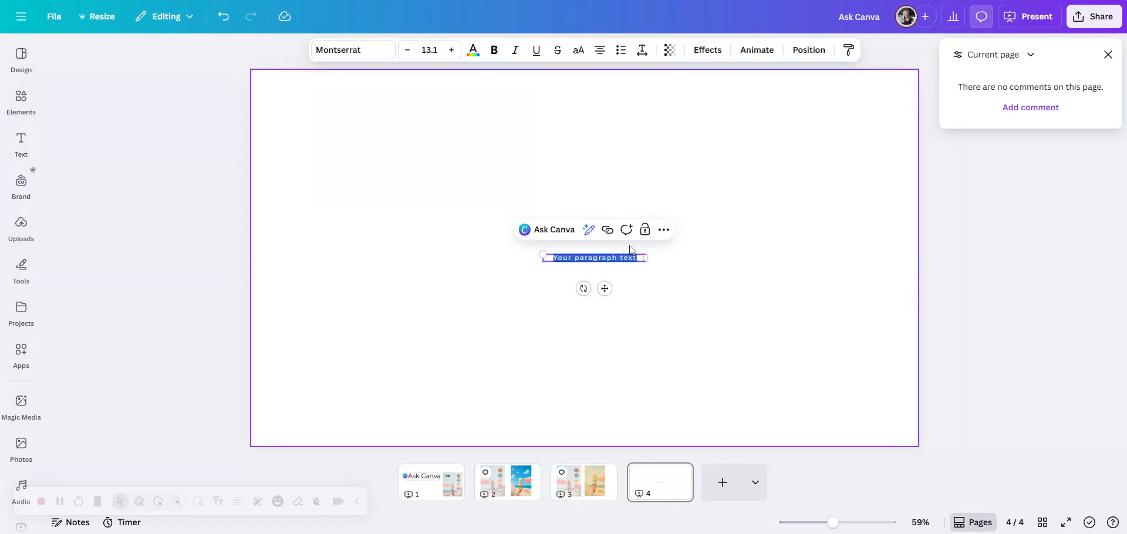
{"action": "left_click", "coordinate": [451, 50]}
{"action": "left_click", "coordinate": [452, 50]}
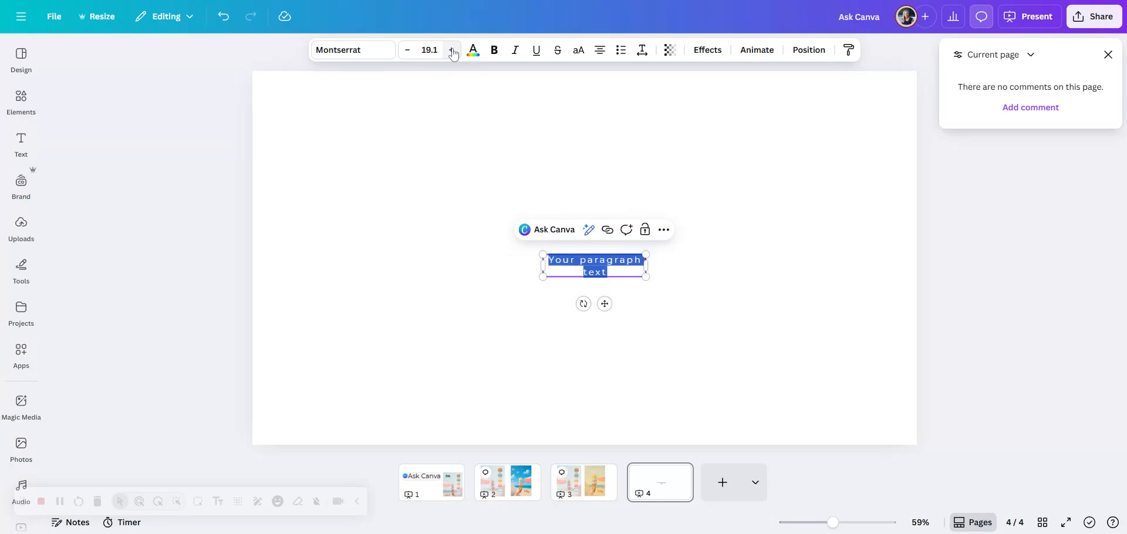
{"action": "left_click", "coordinate": [452, 50]}
{"action": "left_click", "coordinate": [451, 50]}
{"action": "left_click", "coordinate": [762, 391]}
{"action": "left_click_drag", "start_coordinate": [627, 296], "coordinate": [586, 174]}
Step: Replace the placeholder text on page 4 with "this is your new colour palette for spring"
{"action": "left_click", "coordinate": [637, 208]}
{"action": "left_click", "coordinate": [638, 224]}
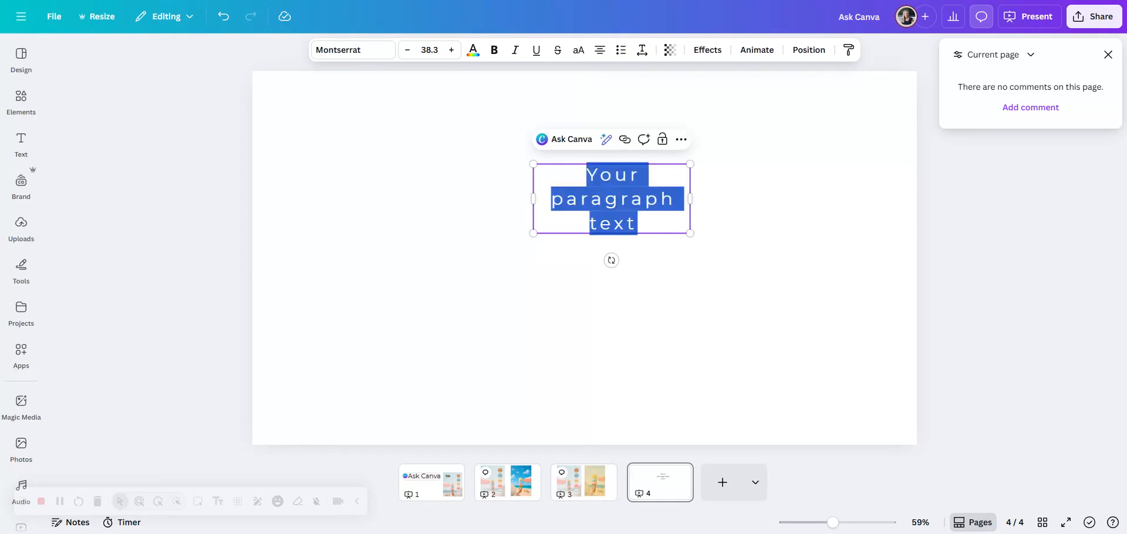
{"action": "type", "text": "this is you"}
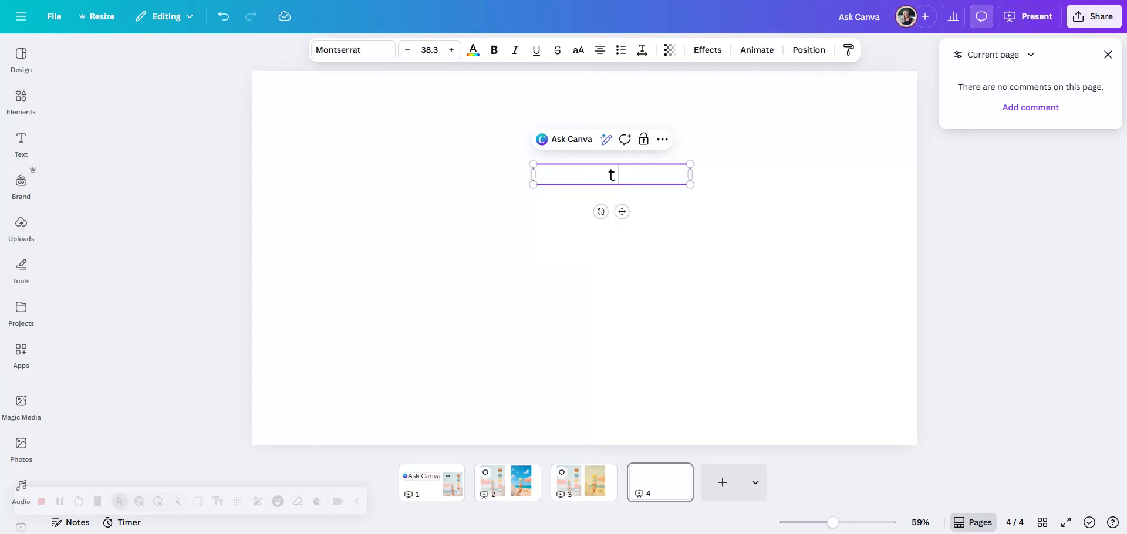
{"action": "type", "text": "r n"}
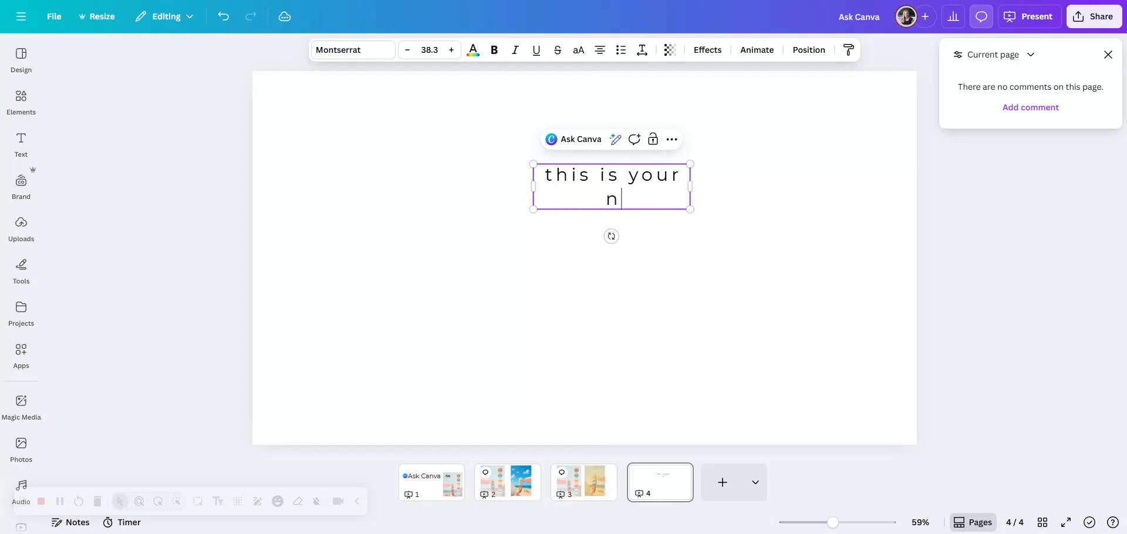
{"action": "type", "text": "ew colour"}
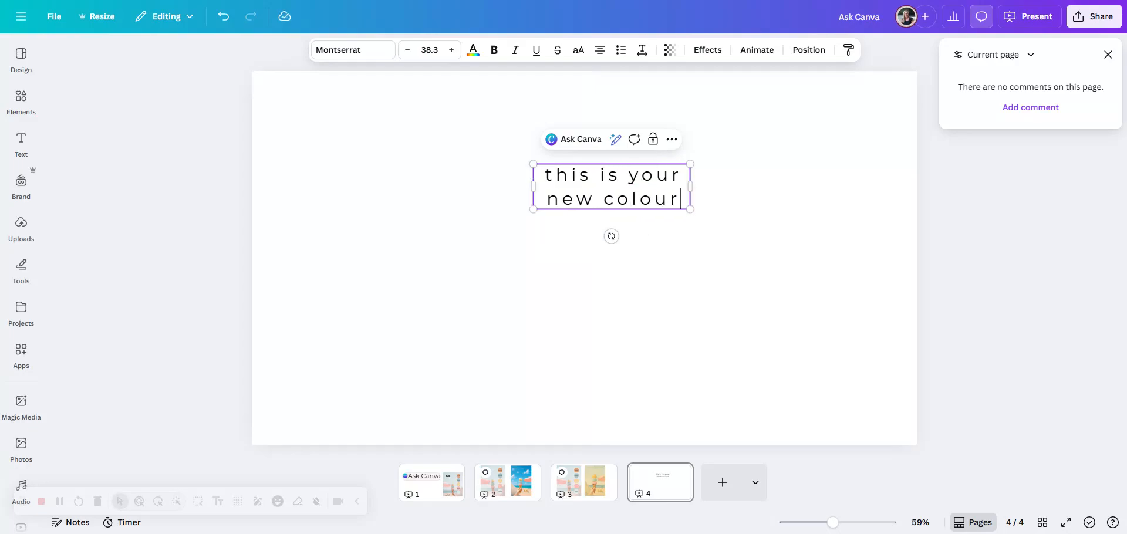
{"action": "type", "text": " palette for spring"}
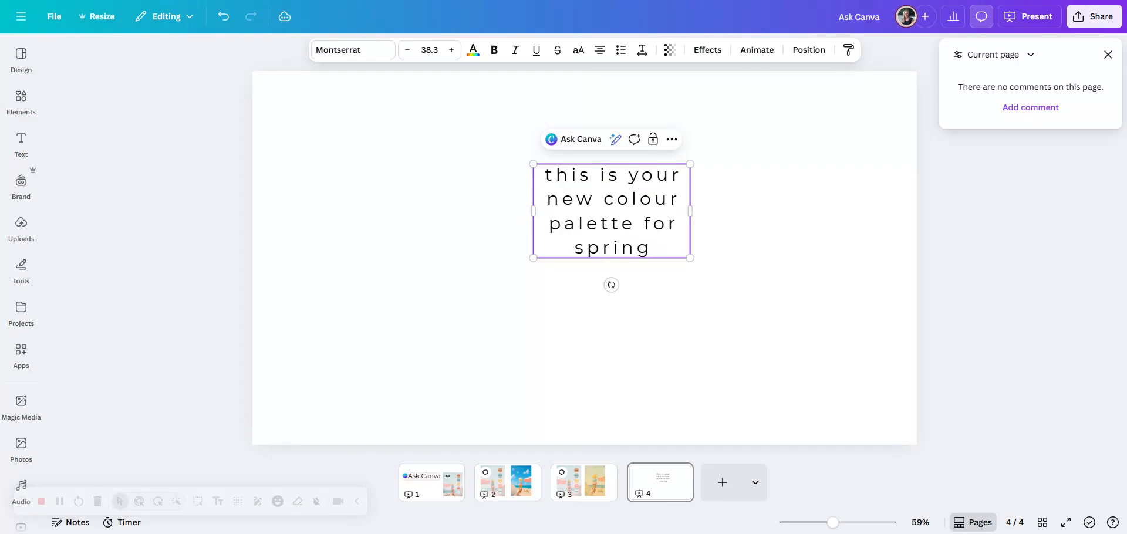
Step: Ask Canva to rewrite the text on page 4
{"action": "left_click", "coordinate": [579, 139]}
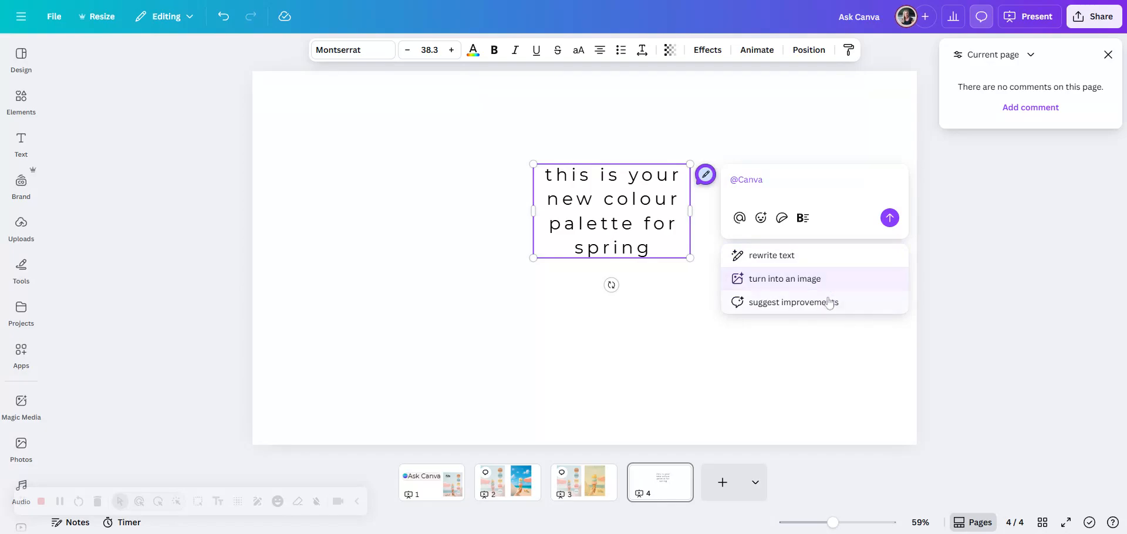
{"action": "left_click", "coordinate": [791, 264]}
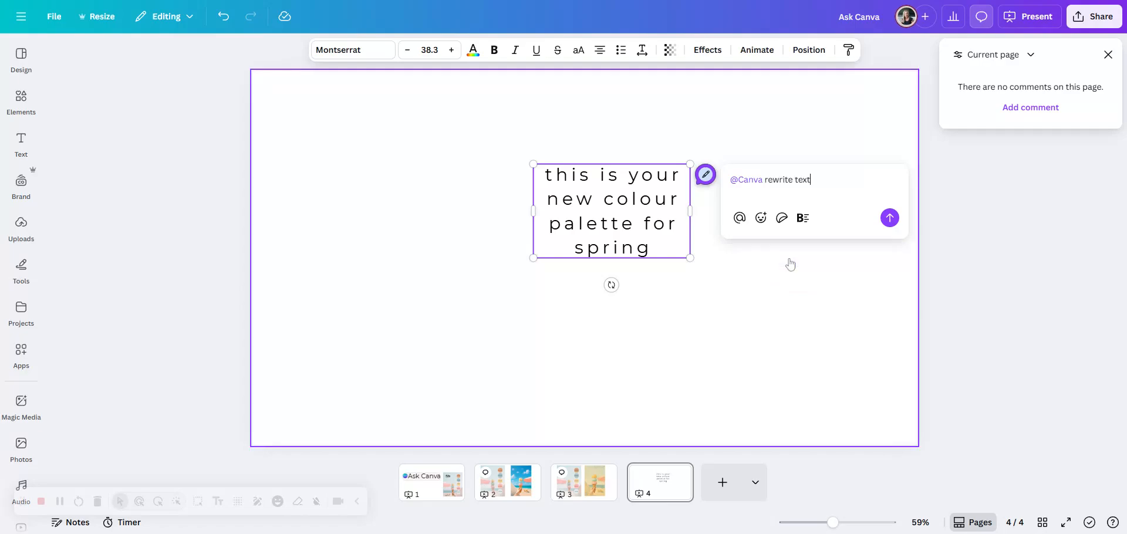
{"action": "left_click", "coordinate": [889, 219]}
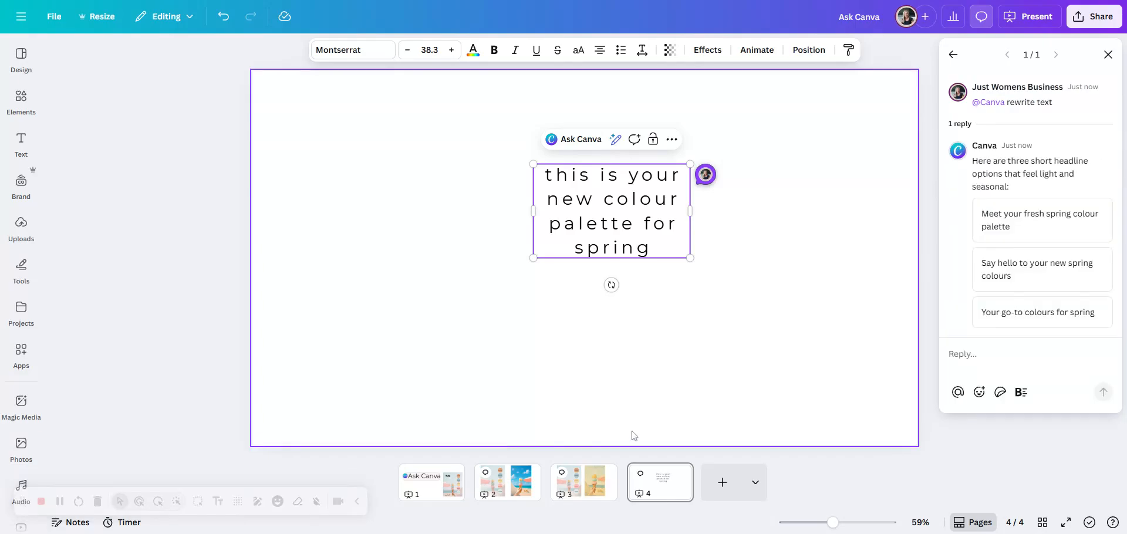
Step: Replace the text on page 4 with the suggested headline "Your go-to colours for spring"
{"action": "mouse_move", "coordinate": [1017, 240]}
{"action": "mouse_move", "coordinate": [1003, 316]}
{"action": "left_click", "coordinate": [1003, 316]}
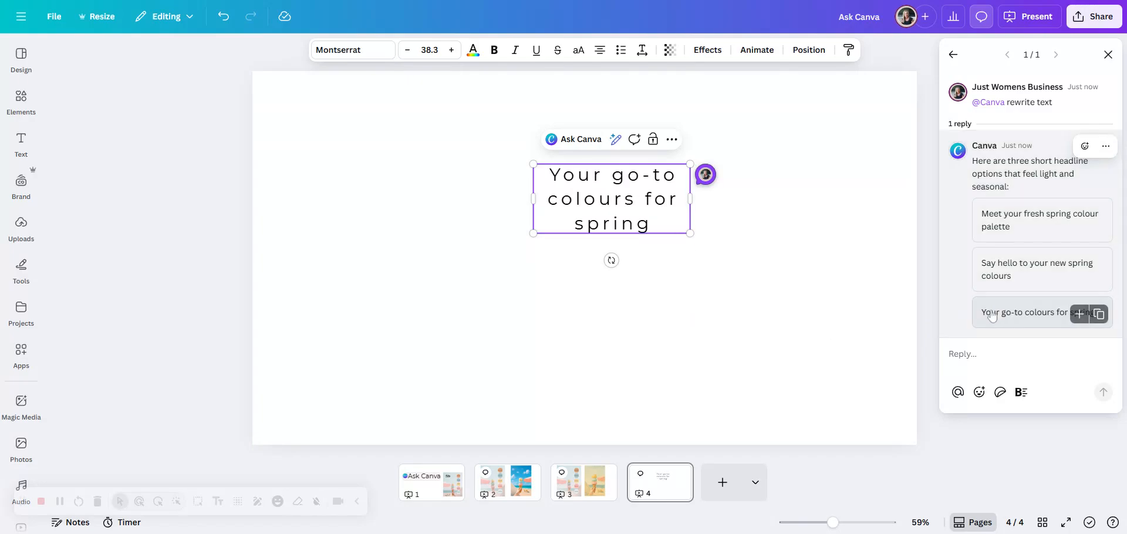
Step: Replace the text on page 4 with the suggested headline "Say hello to your new spring colours" and widen its box to fit two lines
{"action": "left_click", "coordinate": [1028, 270]}
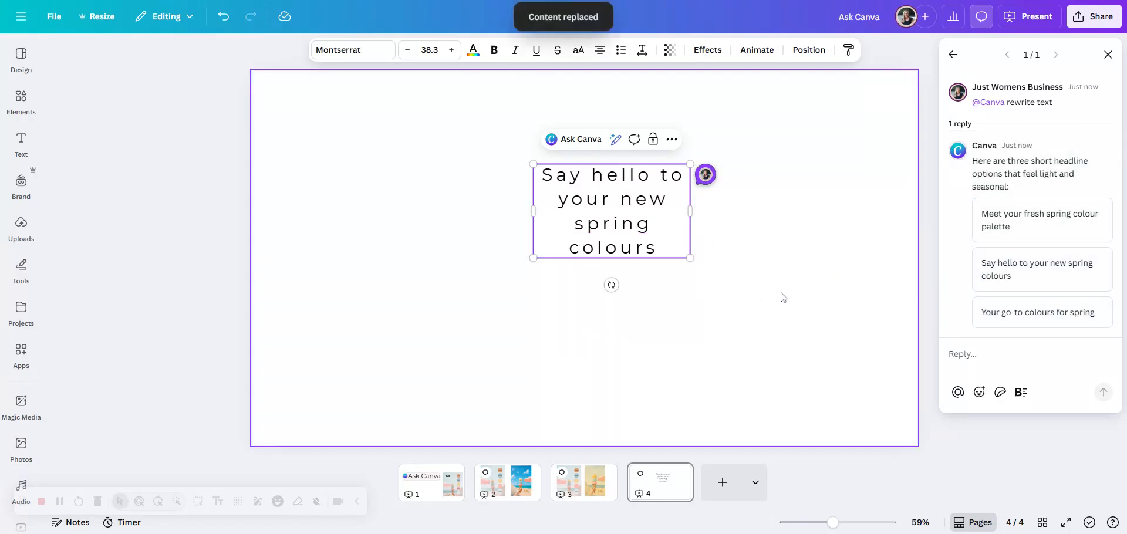
{"action": "left_click_drag", "start_coordinate": [662, 229], "coordinate": [737, 209]}
{"action": "left_click_drag", "start_coordinate": [675, 191], "coordinate": [661, 191]}
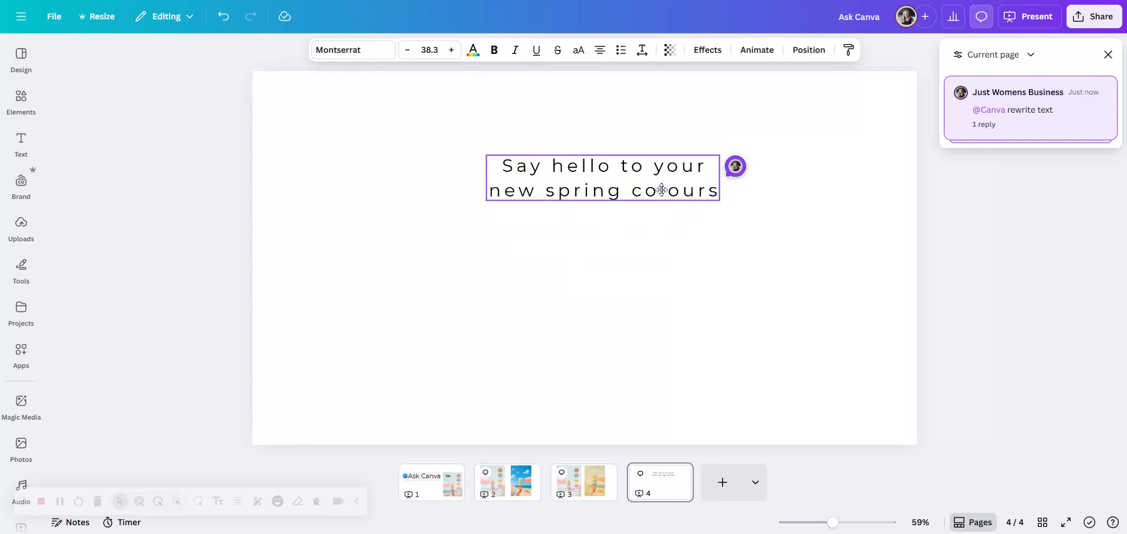
{"action": "left_click", "coordinate": [776, 293]}
Step: Ask Canva to turn the headline on page 4 into an image
{"action": "left_click", "coordinate": [649, 181]}
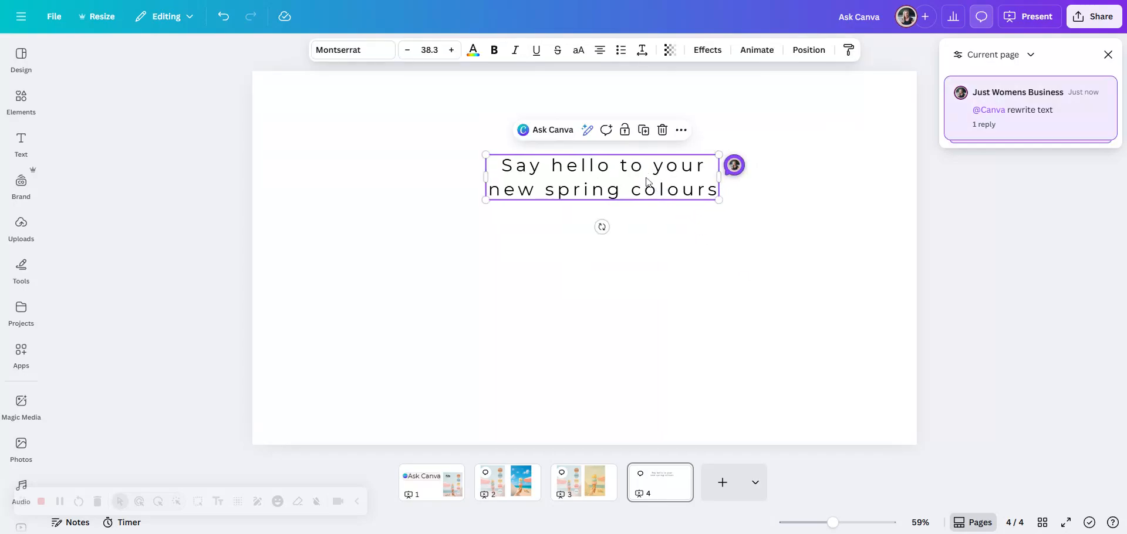
{"action": "left_click", "coordinate": [556, 132]}
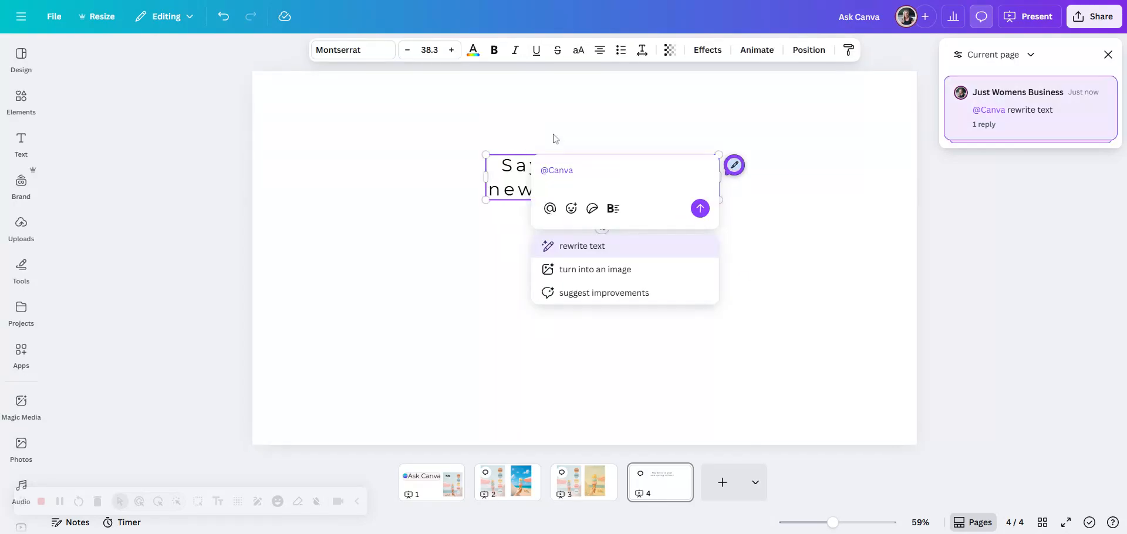
{"action": "left_click", "coordinate": [593, 270]}
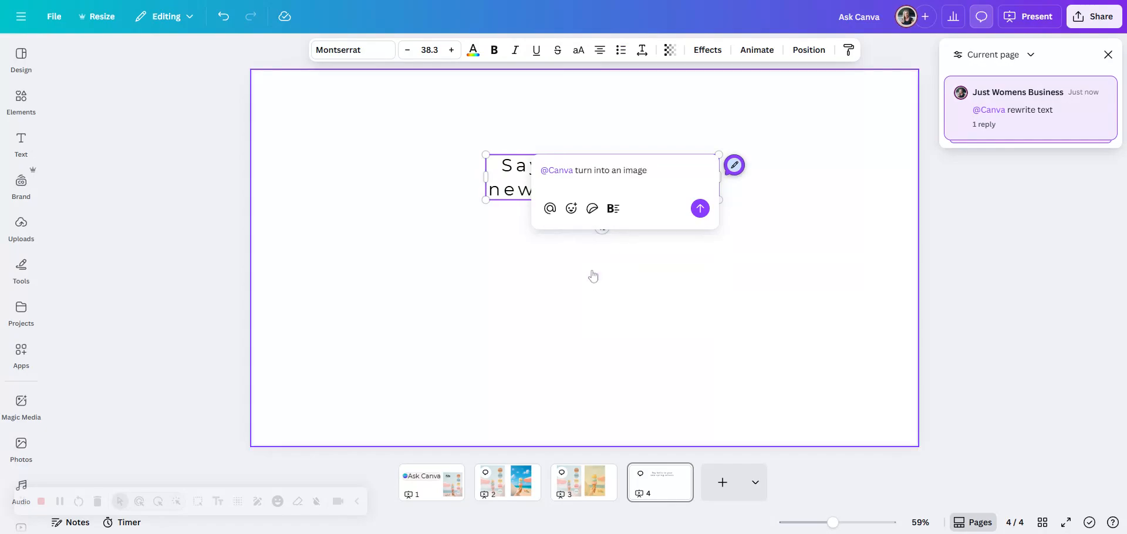
{"action": "left_click", "coordinate": [700, 209]}
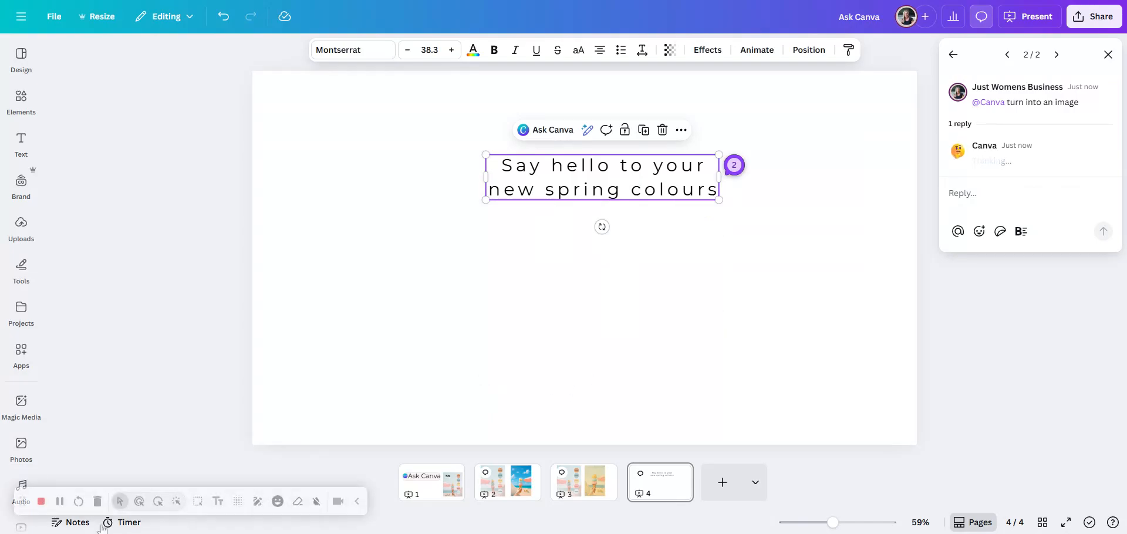
{"action": "left_click", "coordinate": [60, 503]}
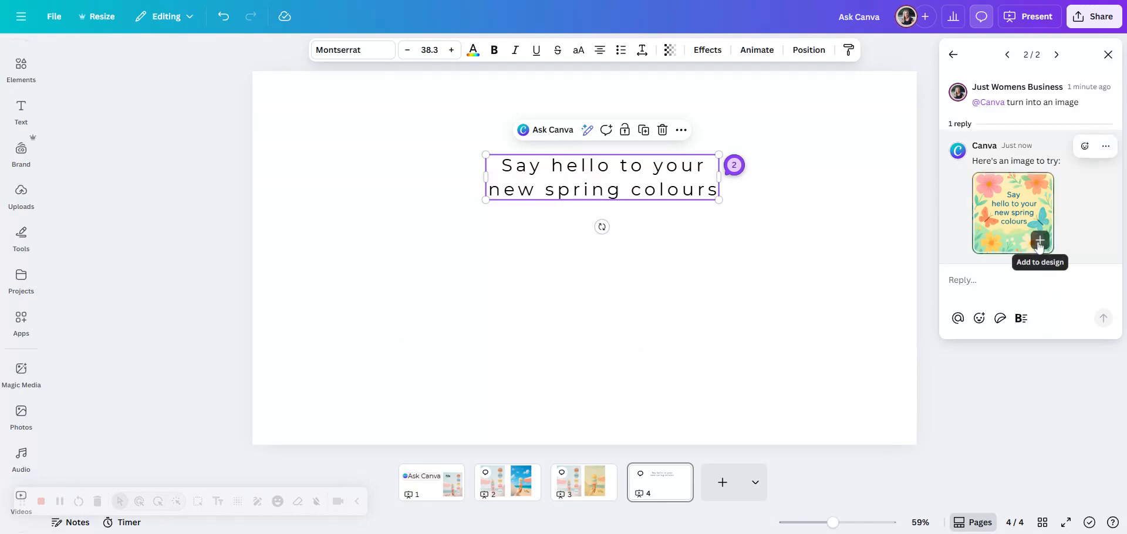
Step: Add the generated floral image to page 4 and place it below the headline
{"action": "left_click", "coordinate": [1039, 247]}
{"action": "left_click_drag", "start_coordinate": [613, 286], "coordinate": [633, 333]}
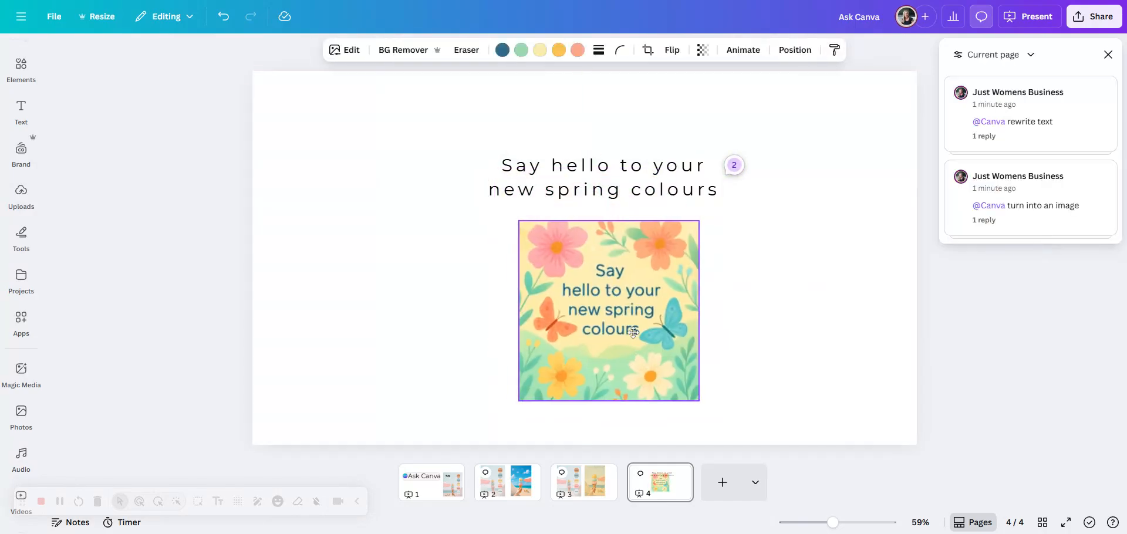
{"action": "left_click", "coordinate": [796, 378]}
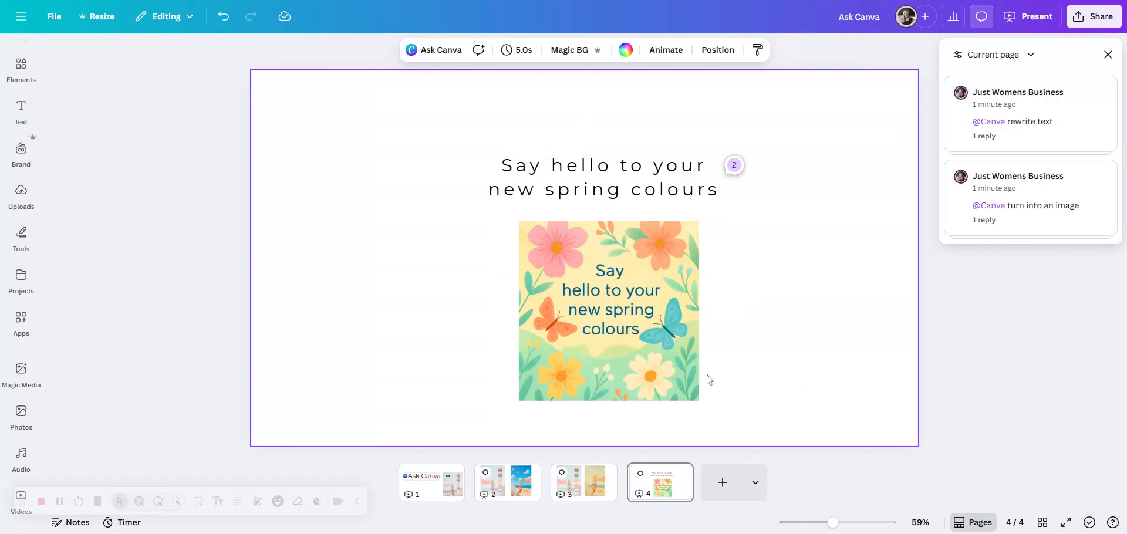
Step: Recolour the floral image with brand palette colours: dark blue to bright pink, green to olive, and pale yellow to light pink
{"action": "left_click", "coordinate": [683, 376]}
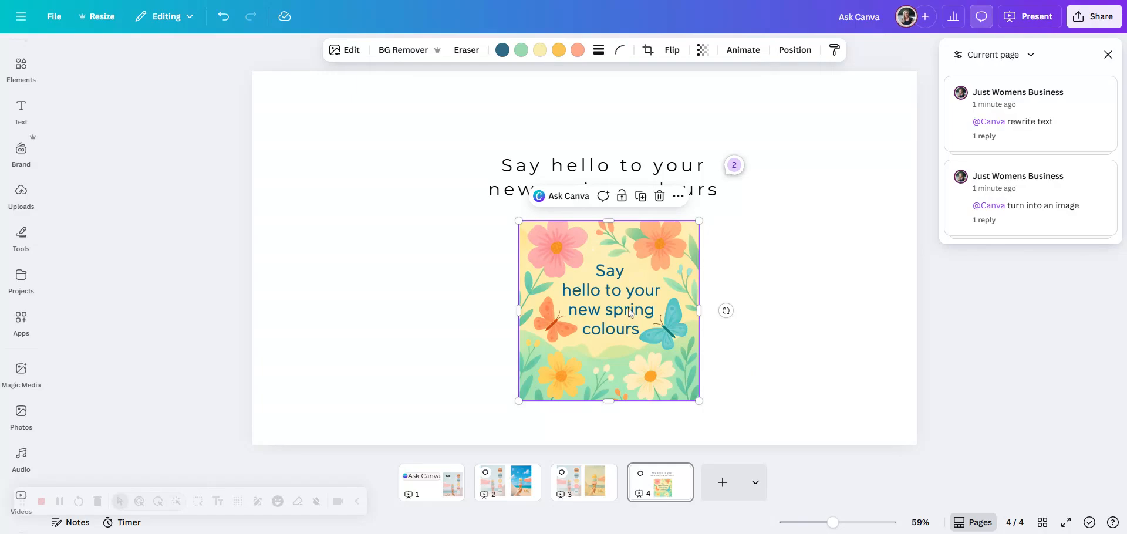
{"action": "left_click", "coordinate": [502, 49]}
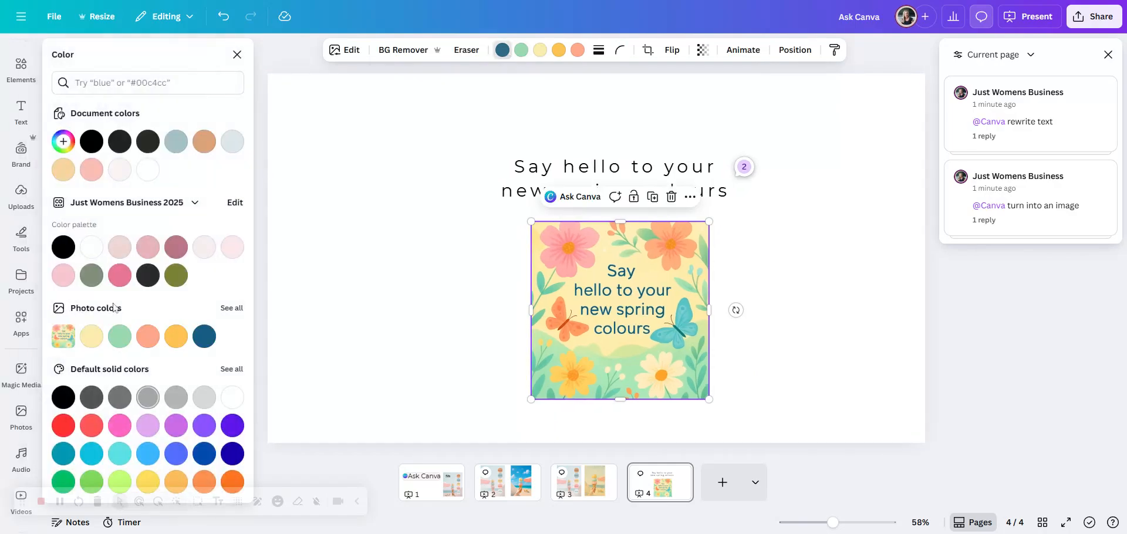
{"action": "left_click", "coordinate": [120, 275]}
{"action": "left_click", "coordinate": [521, 50]}
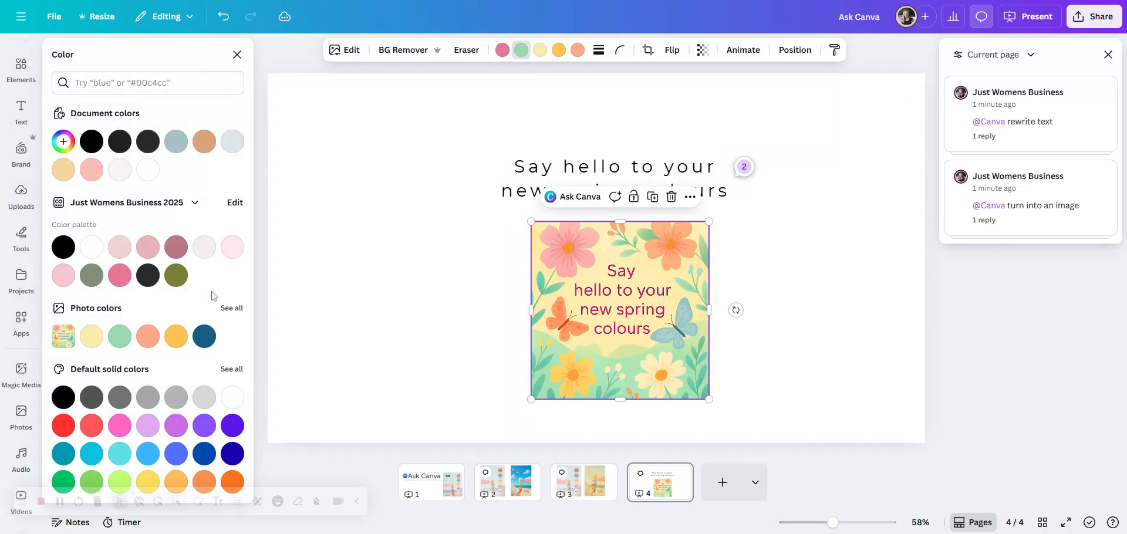
{"action": "left_click", "coordinate": [176, 275]}
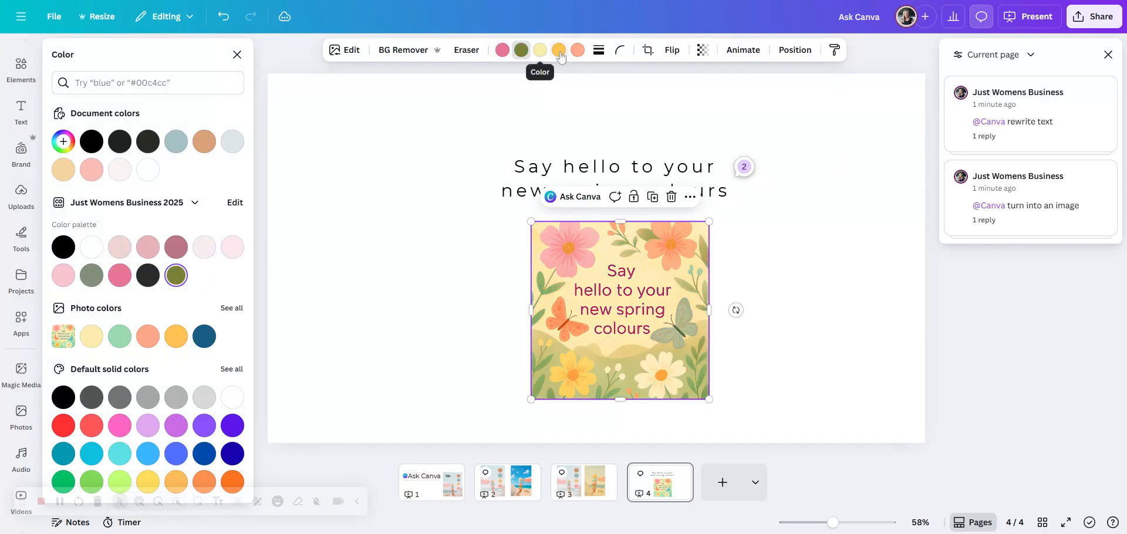
{"action": "left_click", "coordinate": [540, 50]}
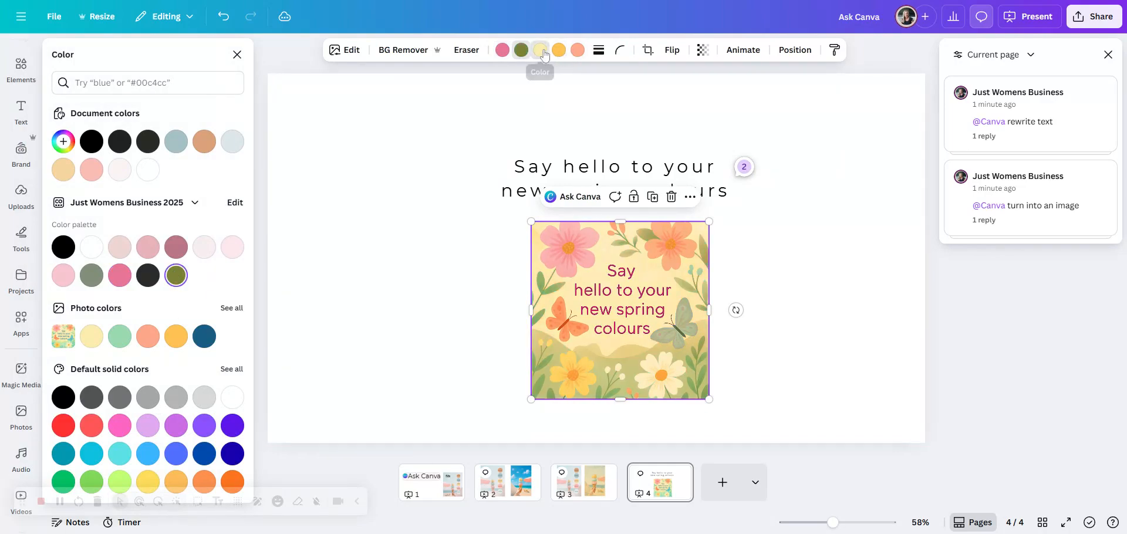
{"action": "left_click", "coordinate": [148, 248]}
{"action": "left_click", "coordinate": [825, 300]}
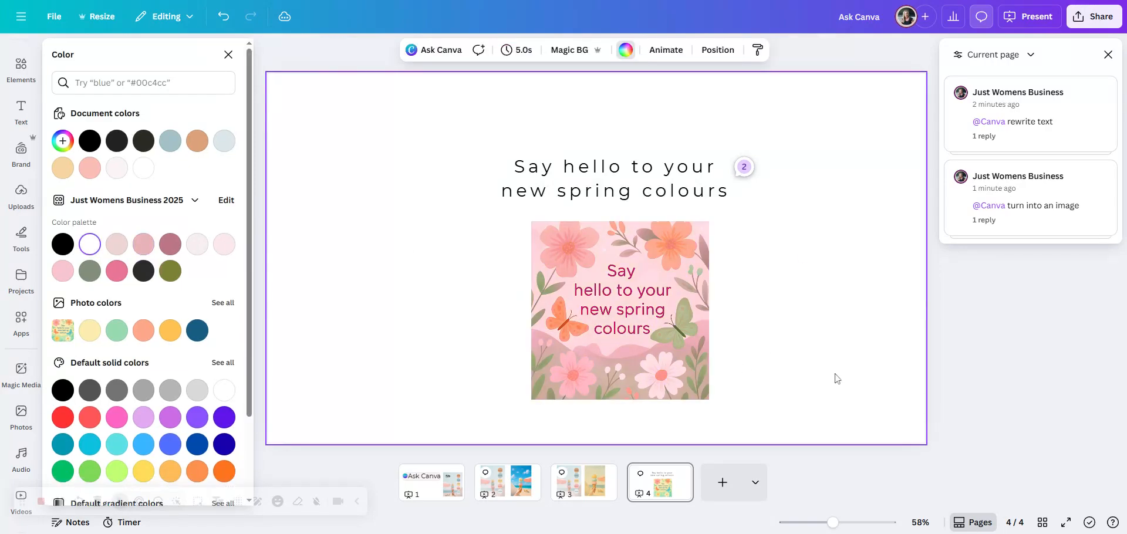
Step: Ask Canva to suggest improvements for the headline on page 4
{"action": "left_click", "coordinate": [672, 180]}
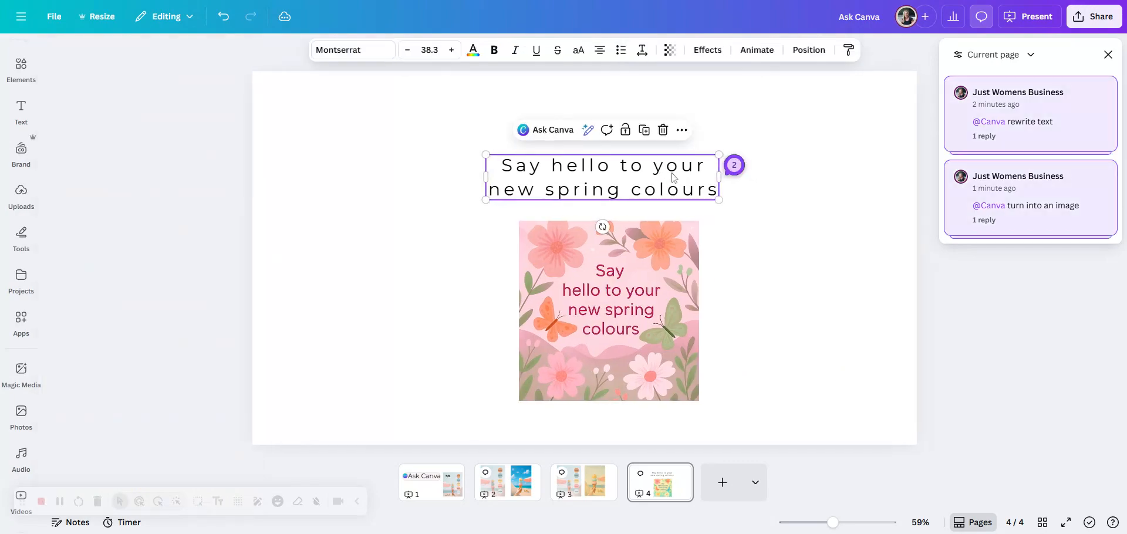
{"action": "left_click", "coordinate": [554, 135]}
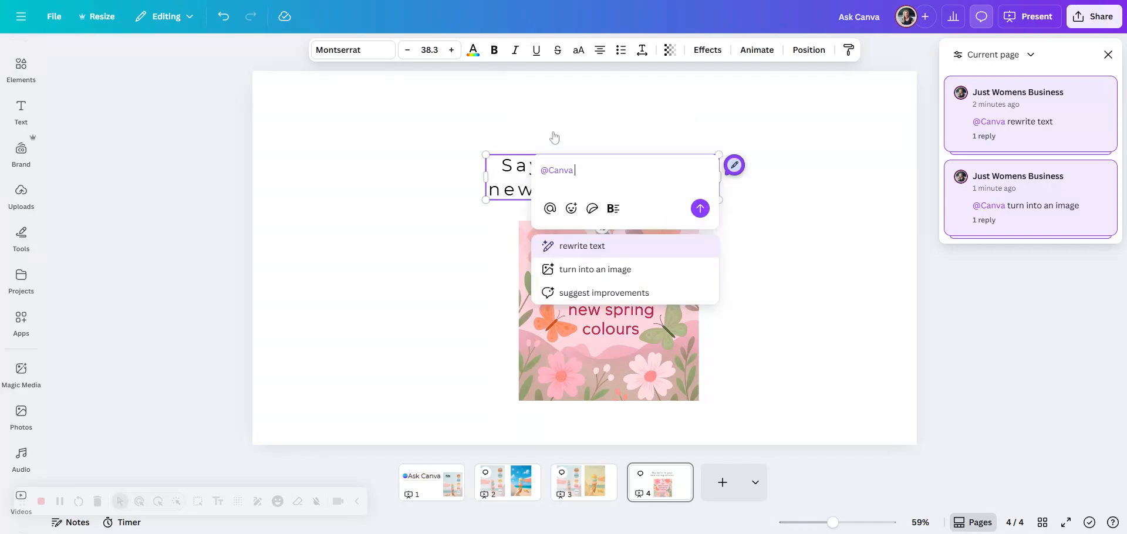
{"action": "left_click", "coordinate": [598, 292]}
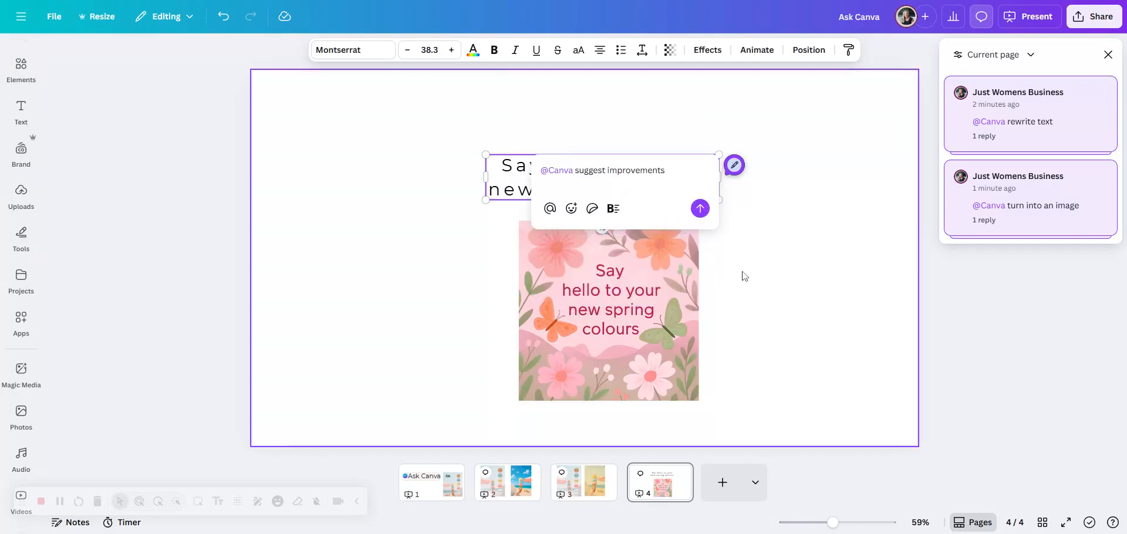
{"action": "left_click", "coordinate": [700, 209]}
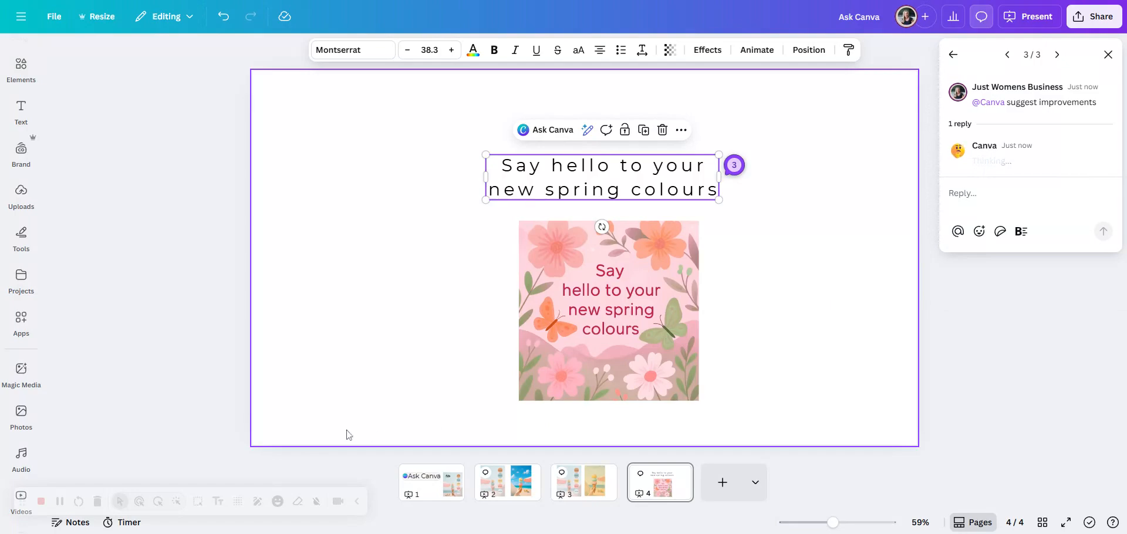
{"action": "left_click", "coordinate": [59, 502]}
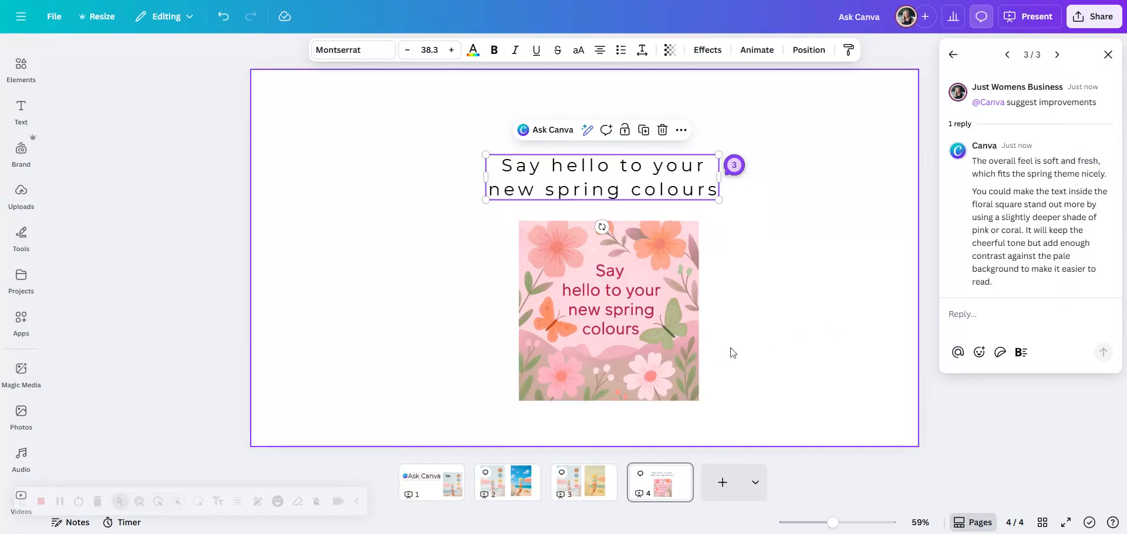
Step: Ungroup the "all day sorbet" palette graphic on page 1 and select its beach photo
{"action": "left_click", "coordinate": [650, 362]}
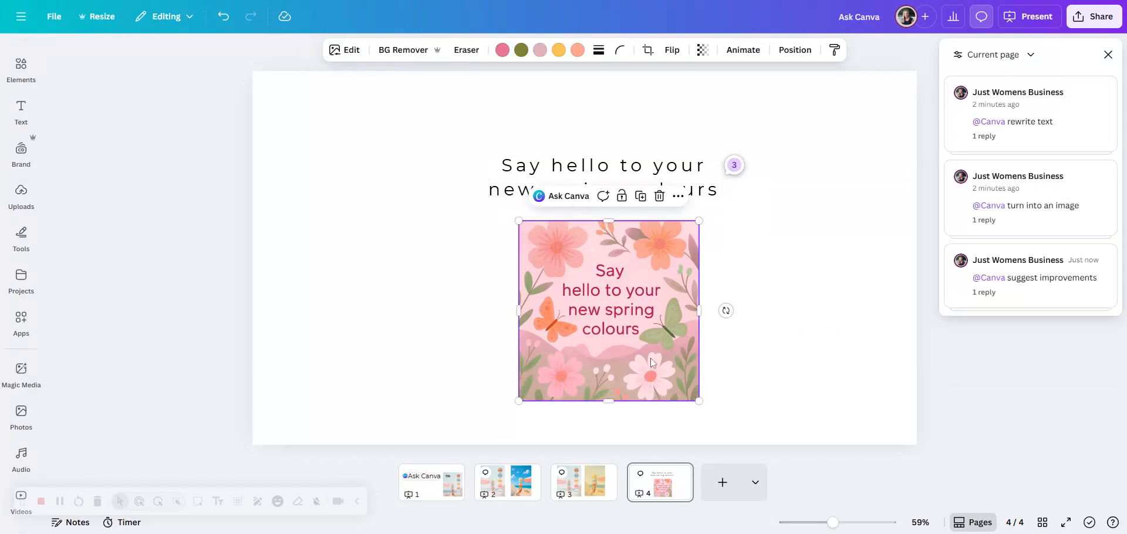
{"action": "left_click", "coordinate": [416, 495]}
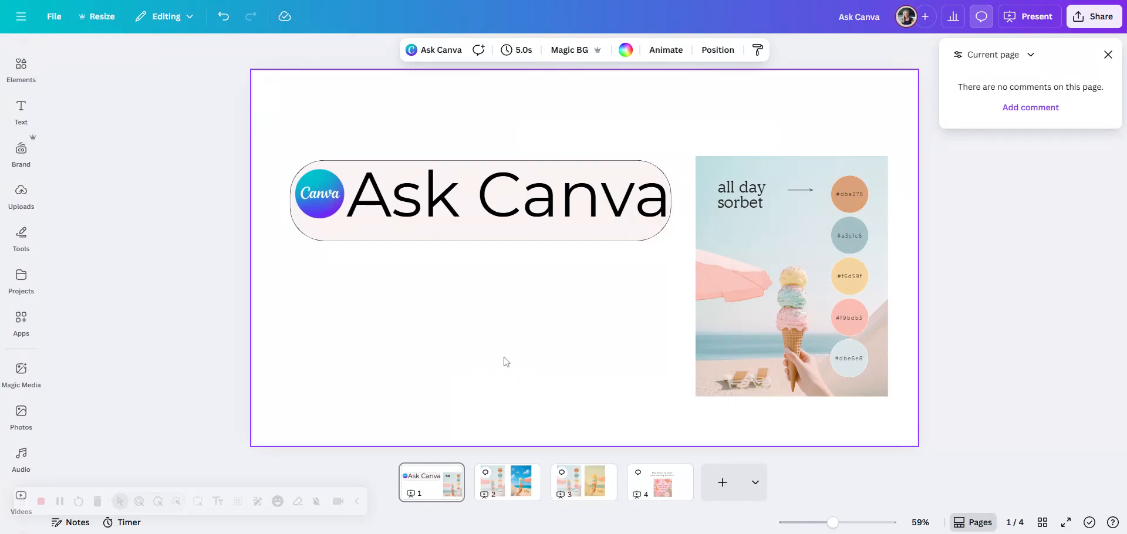
{"action": "left_click", "coordinate": [583, 237]}
{"action": "left_click", "coordinate": [784, 254]}
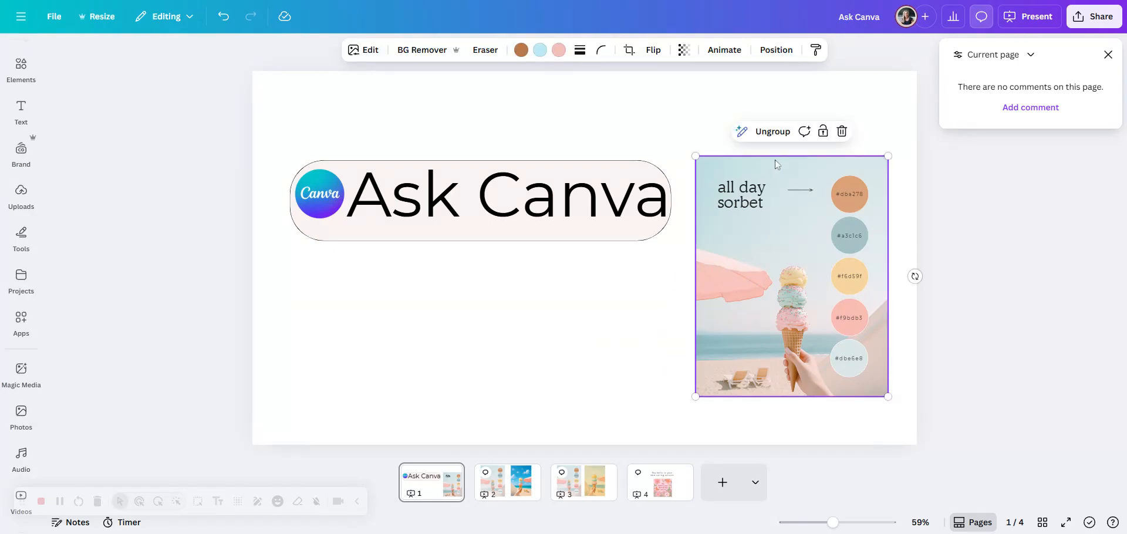
{"action": "left_click", "coordinate": [773, 131]}
{"action": "left_click", "coordinate": [726, 325]}
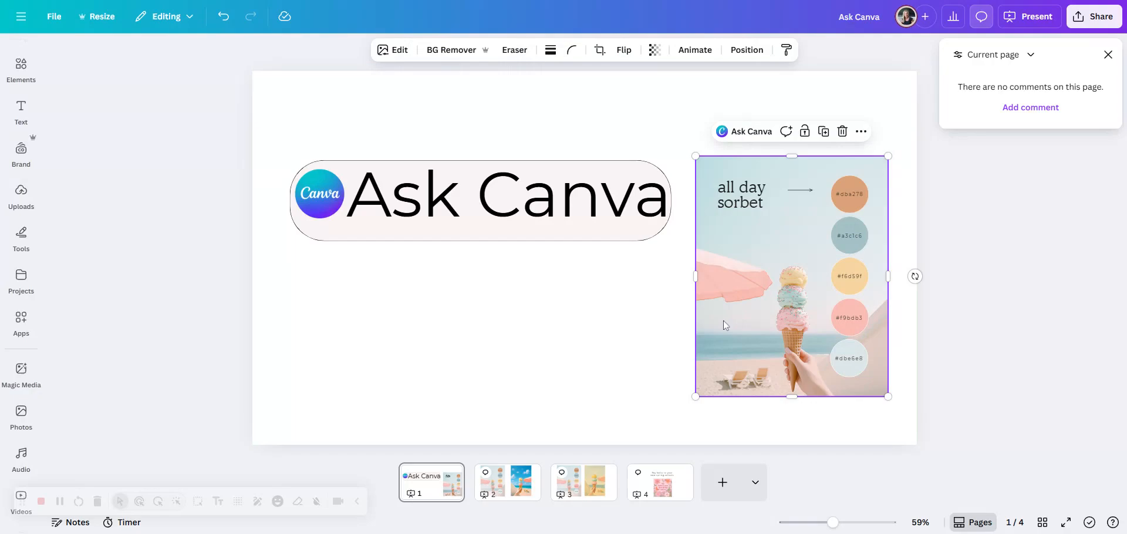